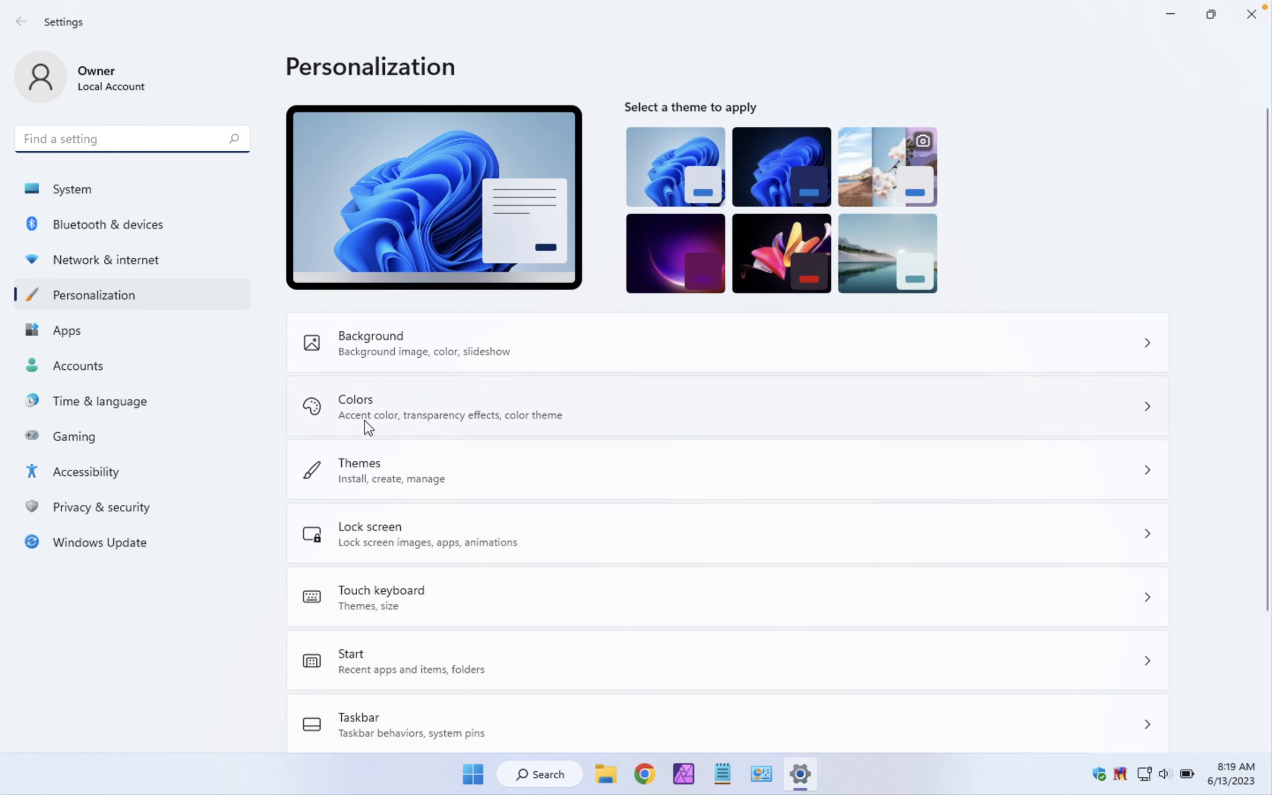
Step: Open the Colors personalization settings and set the mode to Dark
click(369, 428)
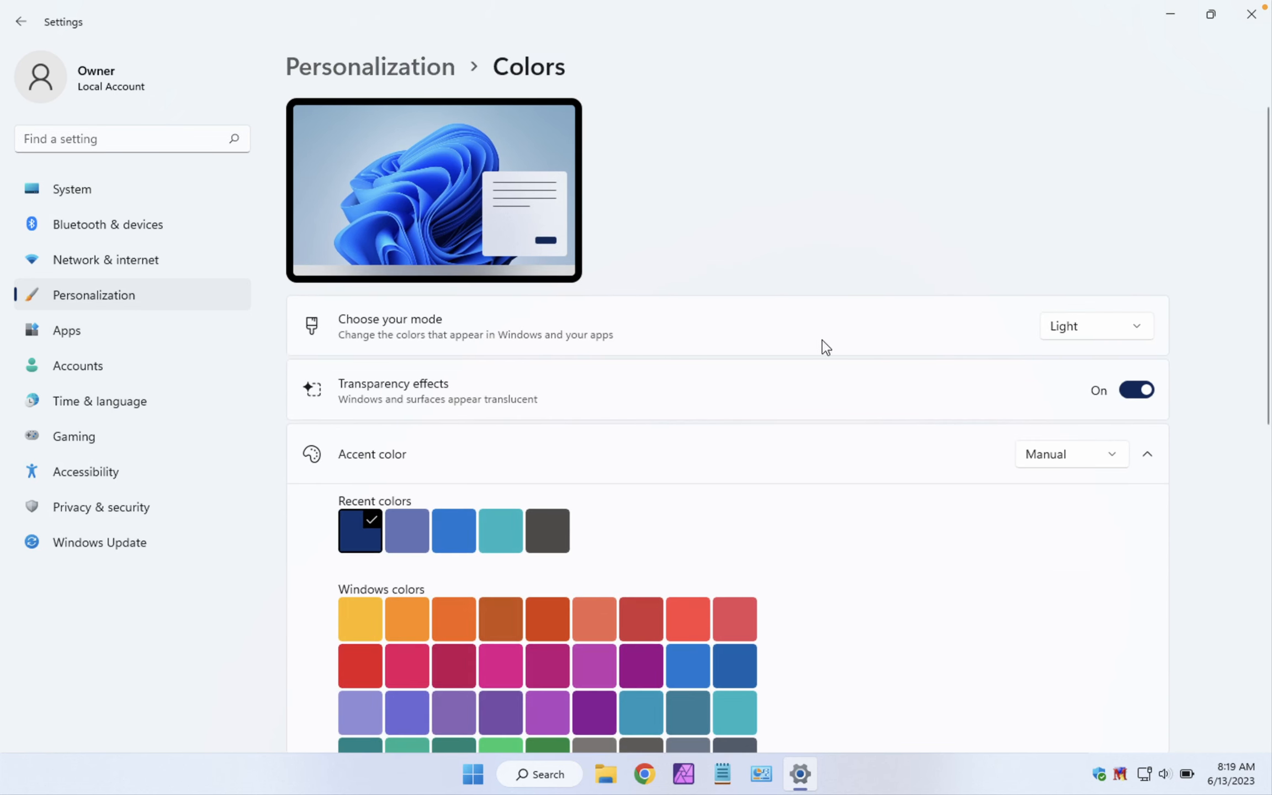
click(1142, 337)
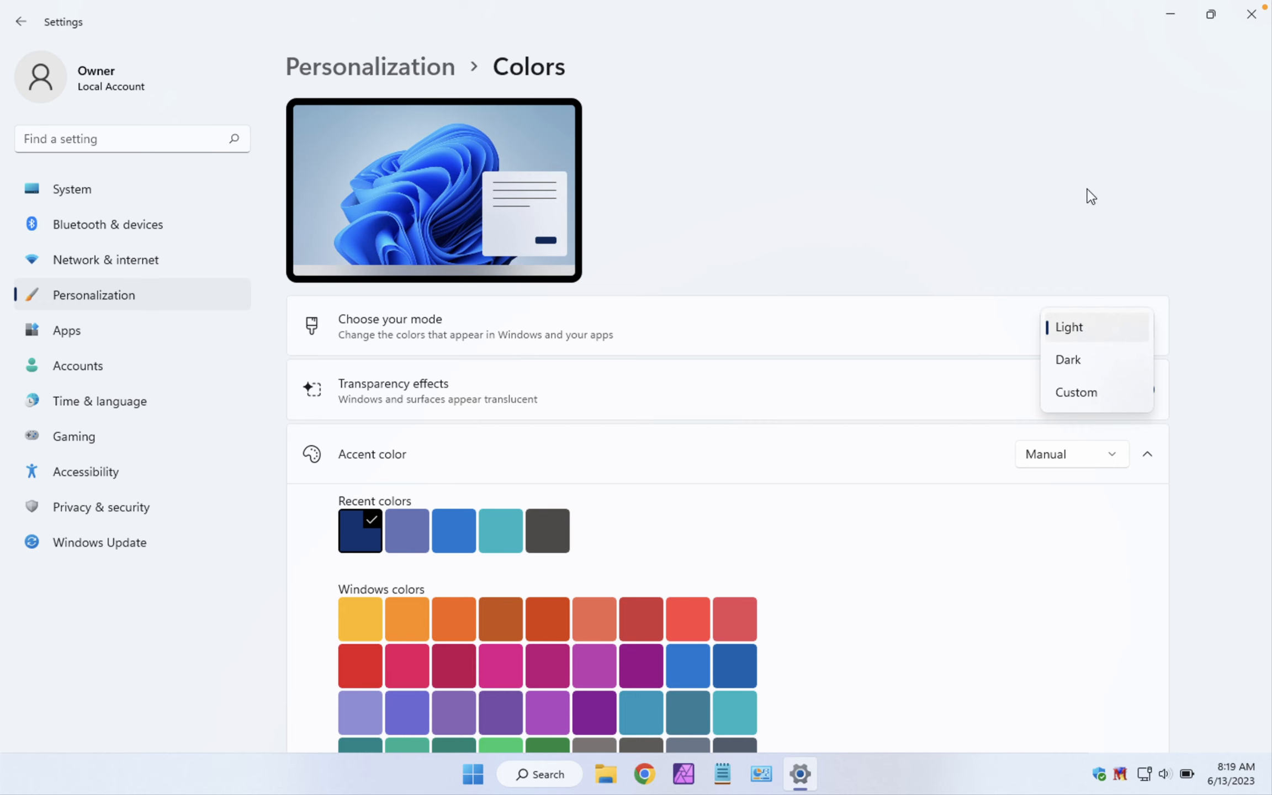
click(1078, 358)
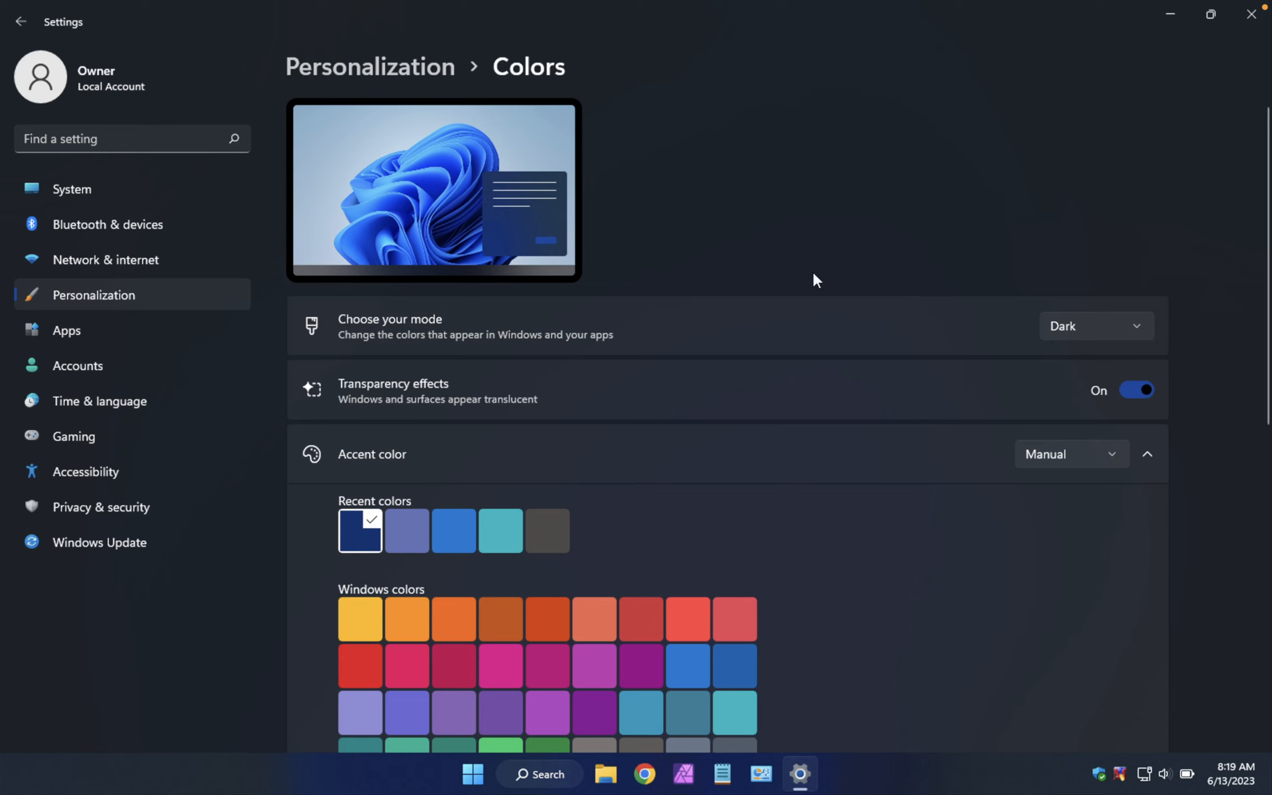
Step: Try the Custom color mode and set the mode back to Light
click(1139, 326)
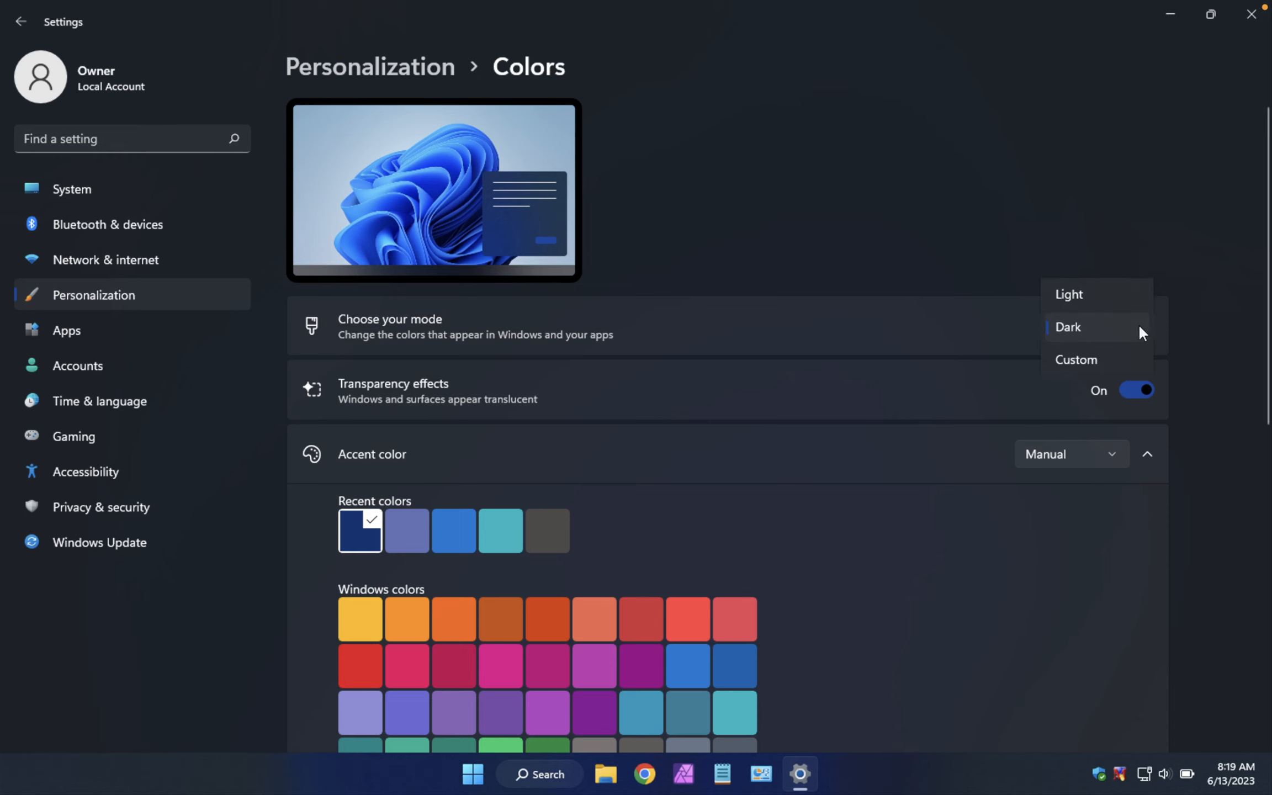
click(1103, 357)
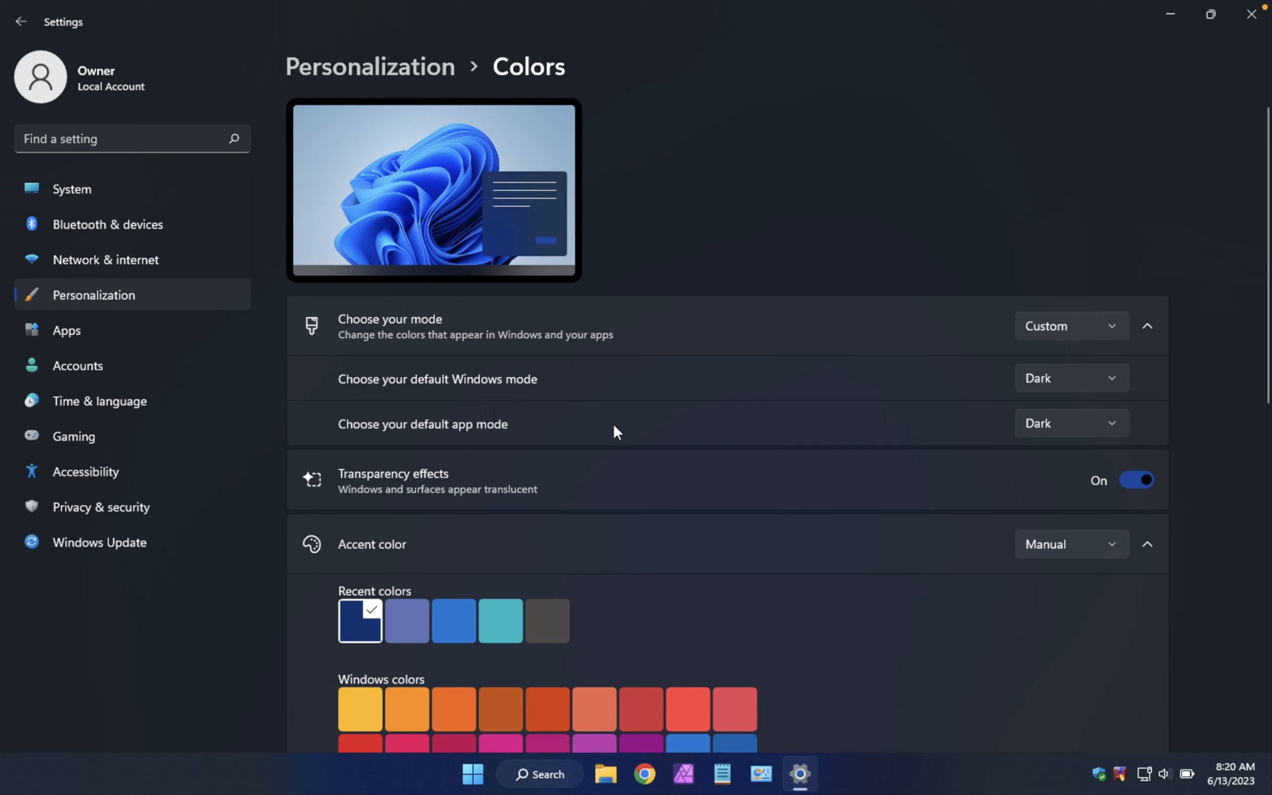
click(1109, 320)
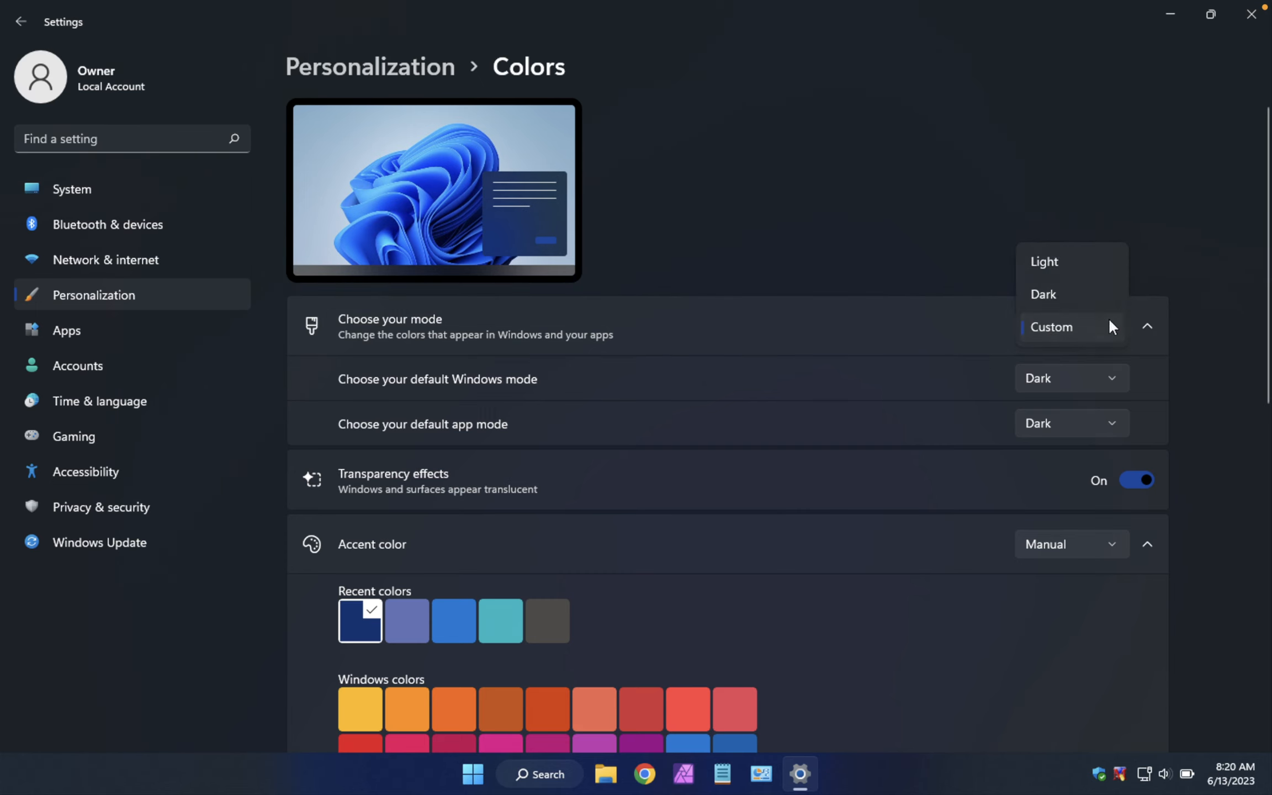
click(1084, 261)
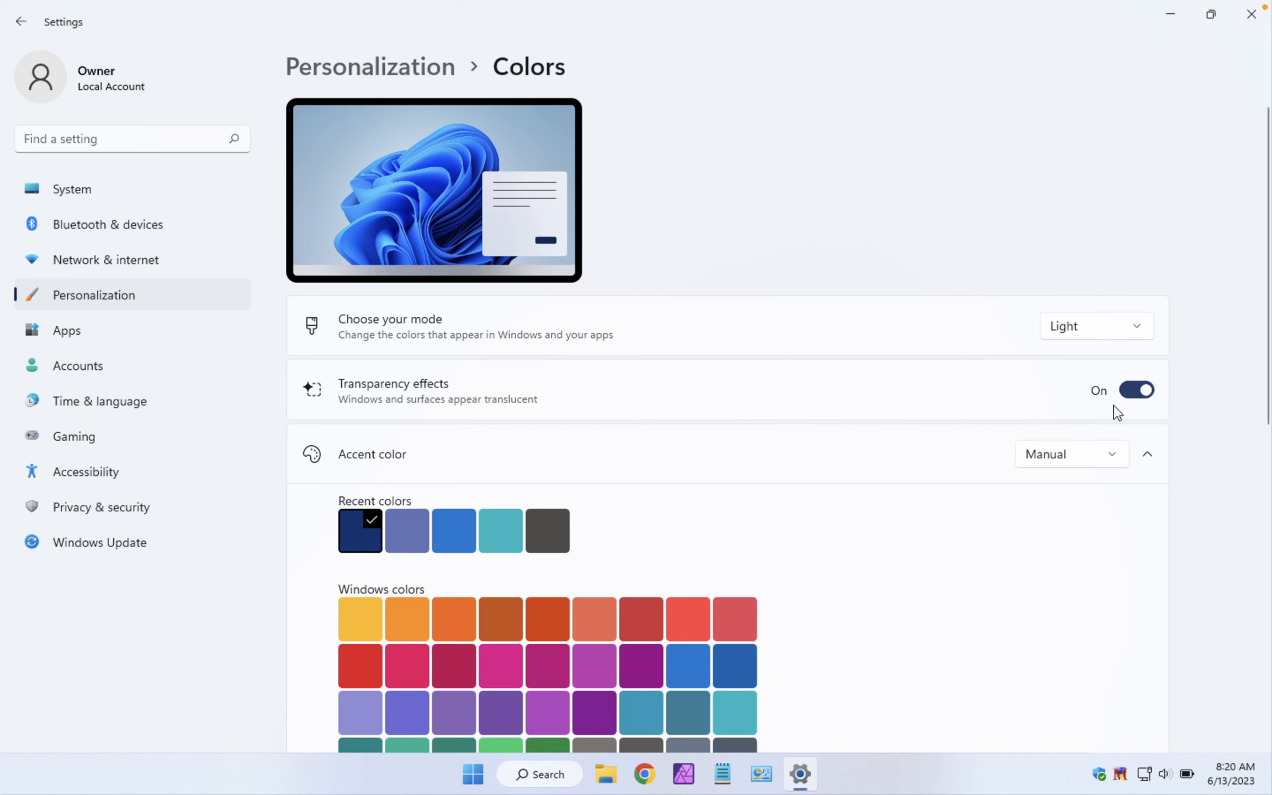
Step: Turn transparency effects off and back on
scroll(1005, 387, down, 4)
scroll(1005, 387, up, 2)
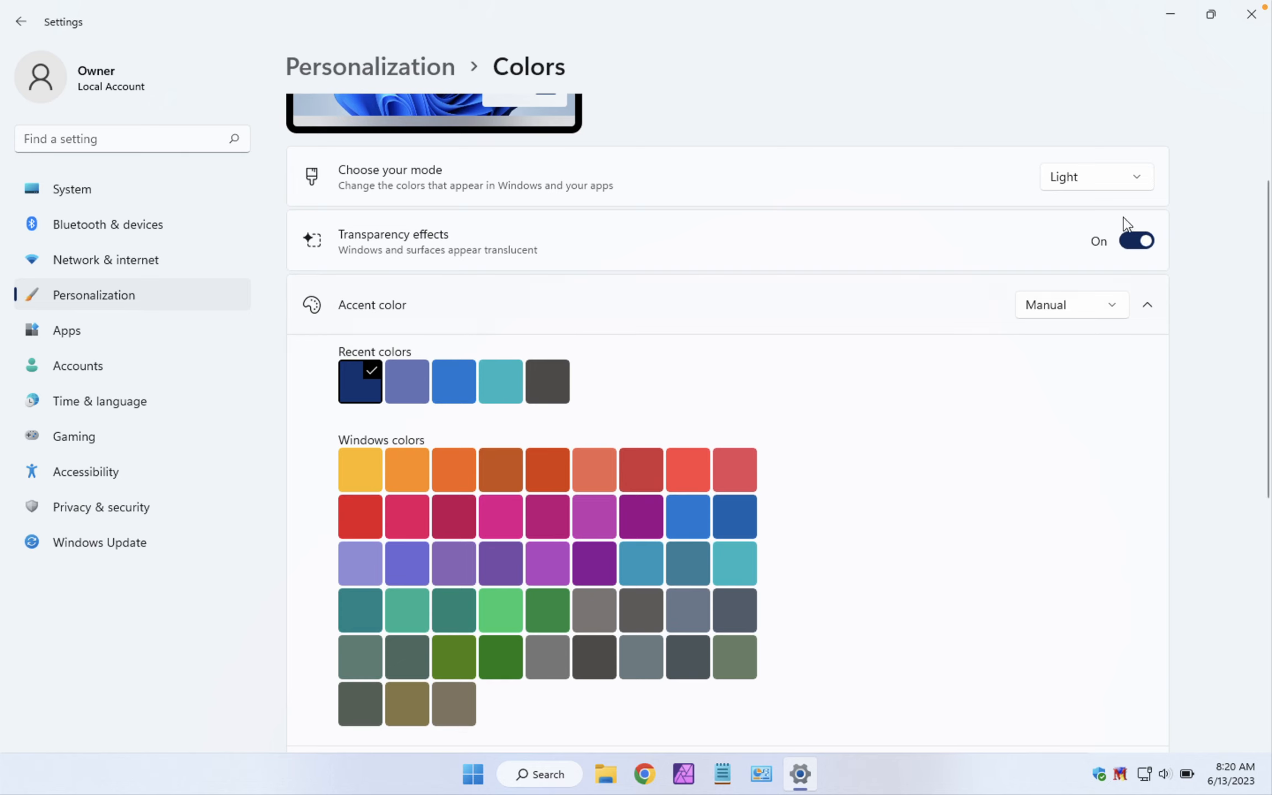
click(1139, 242)
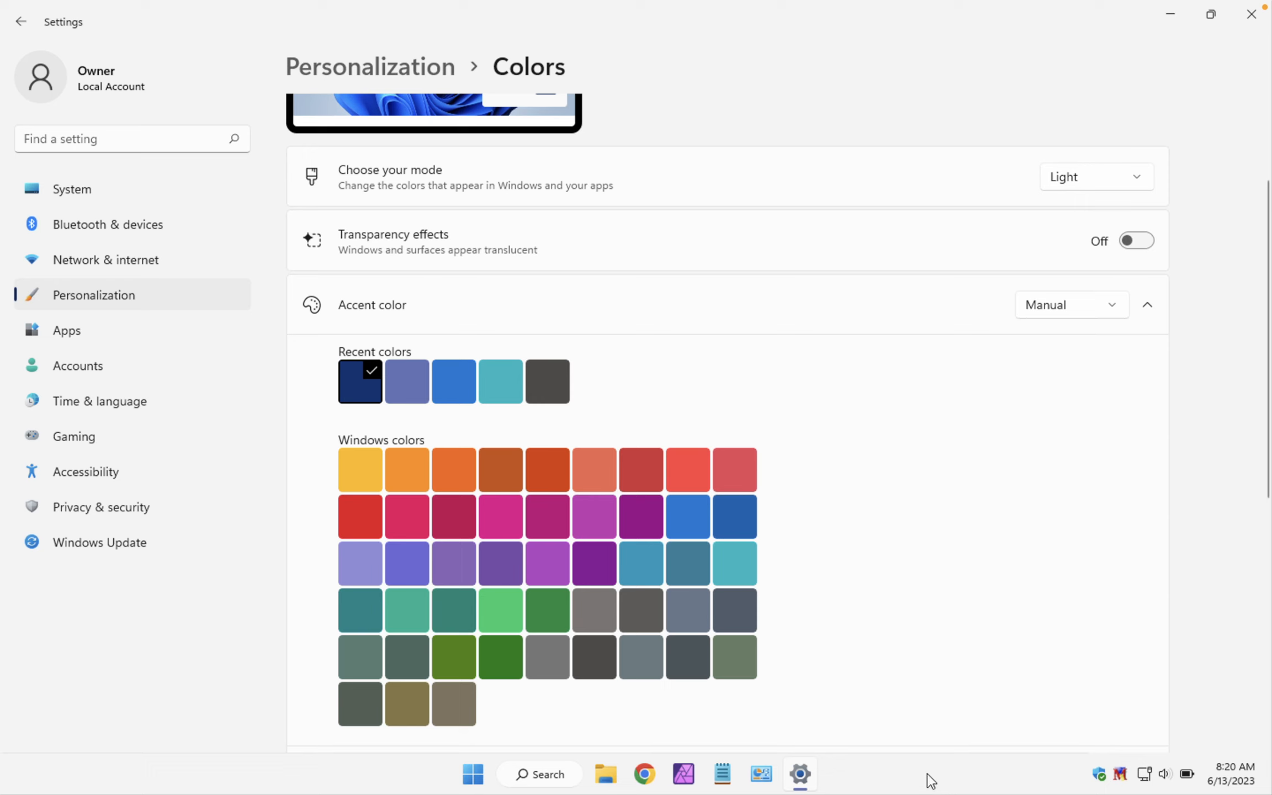
click(1147, 250)
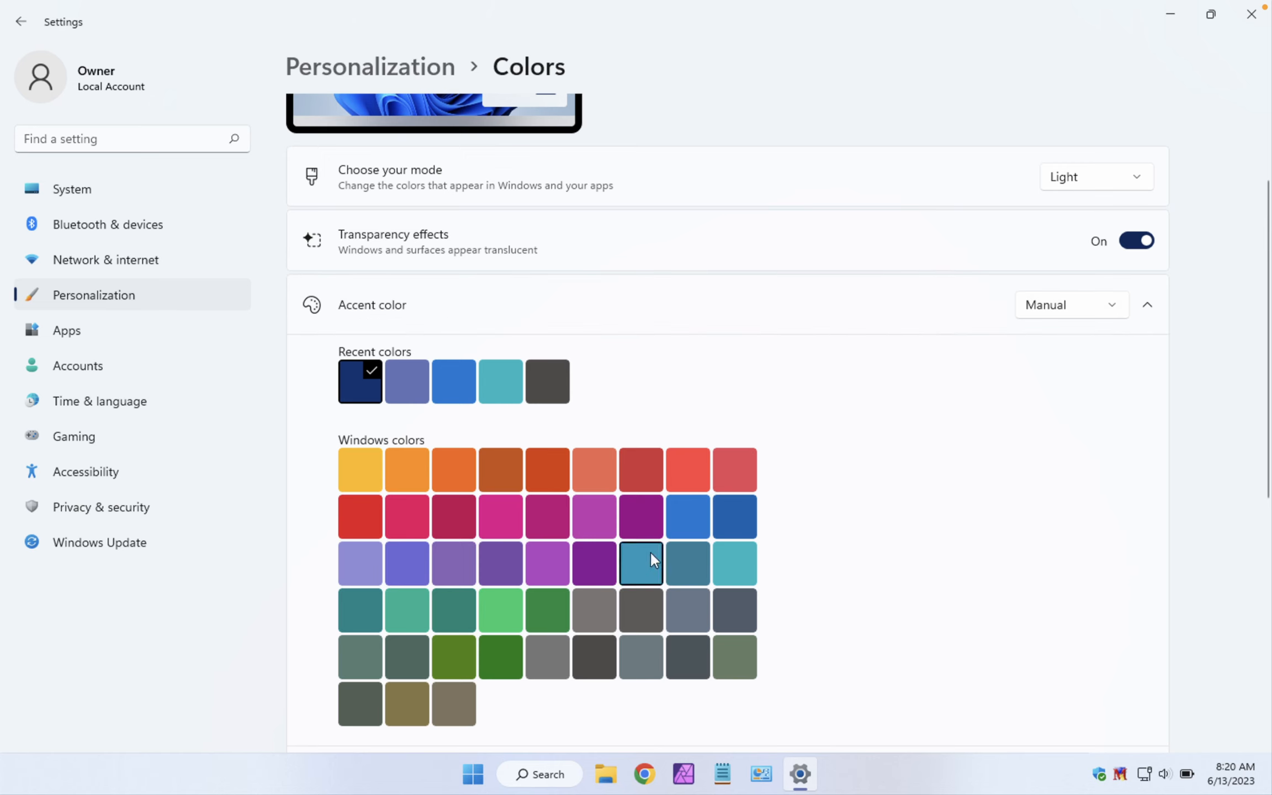
Step: Try the blue and light red Windows accent colors and settle on the blue one in the second row
click(680, 522)
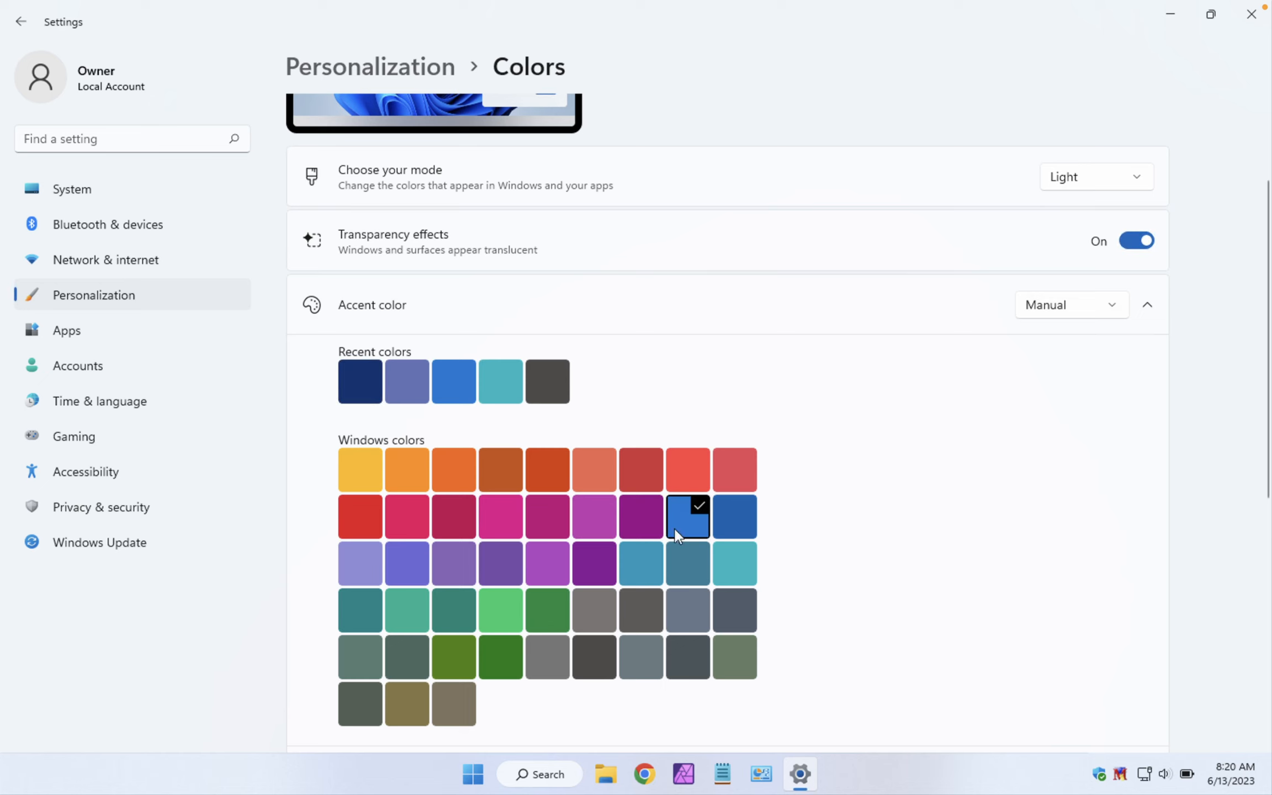
click(740, 468)
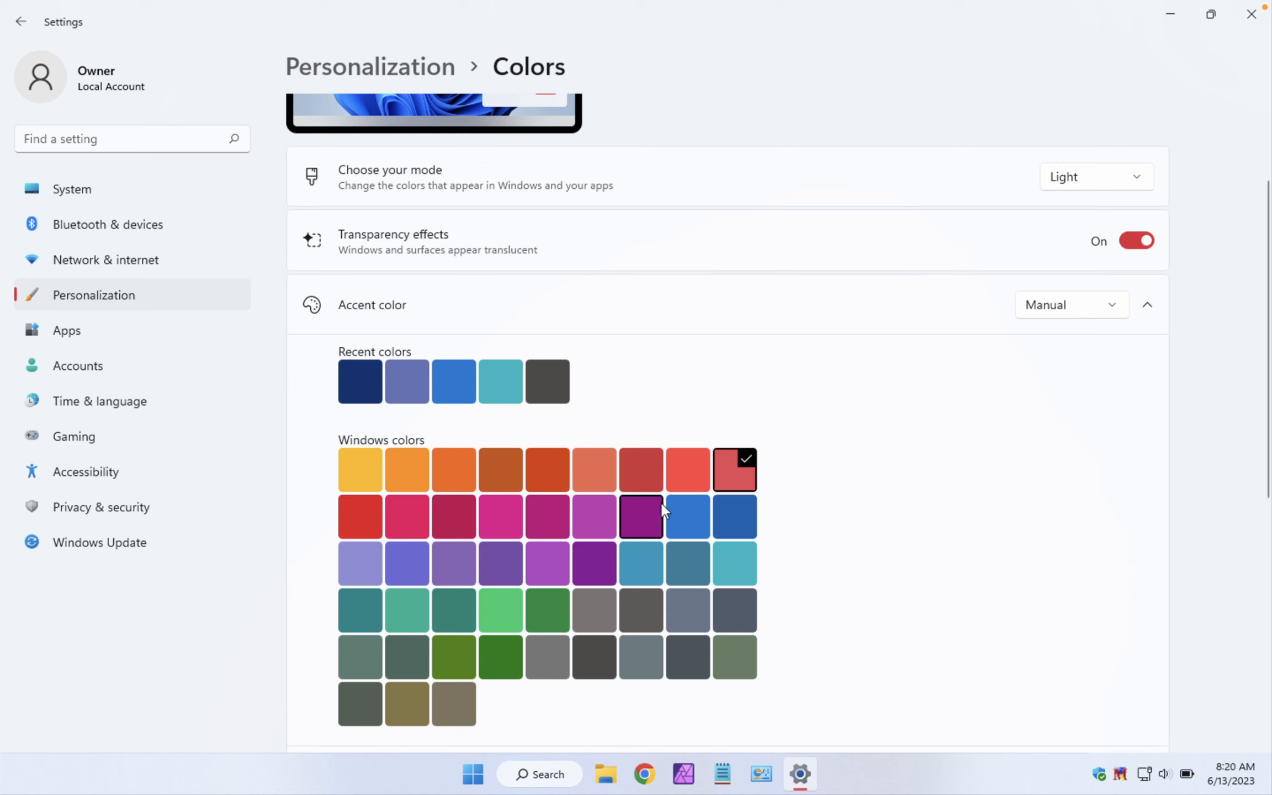
click(693, 512)
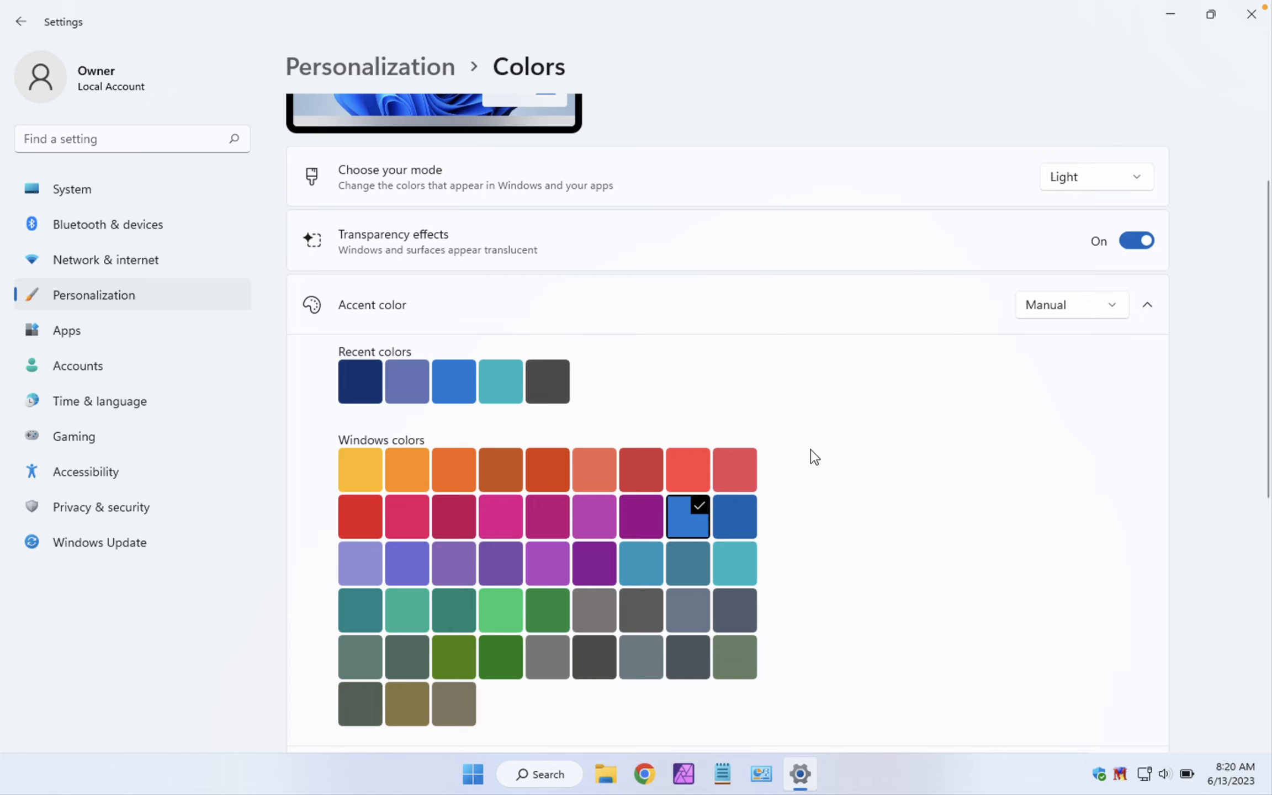
Step: Try a custom purple accent color at different brightness levels and cancel the custom color selection
scroll(814, 458, down, 3)
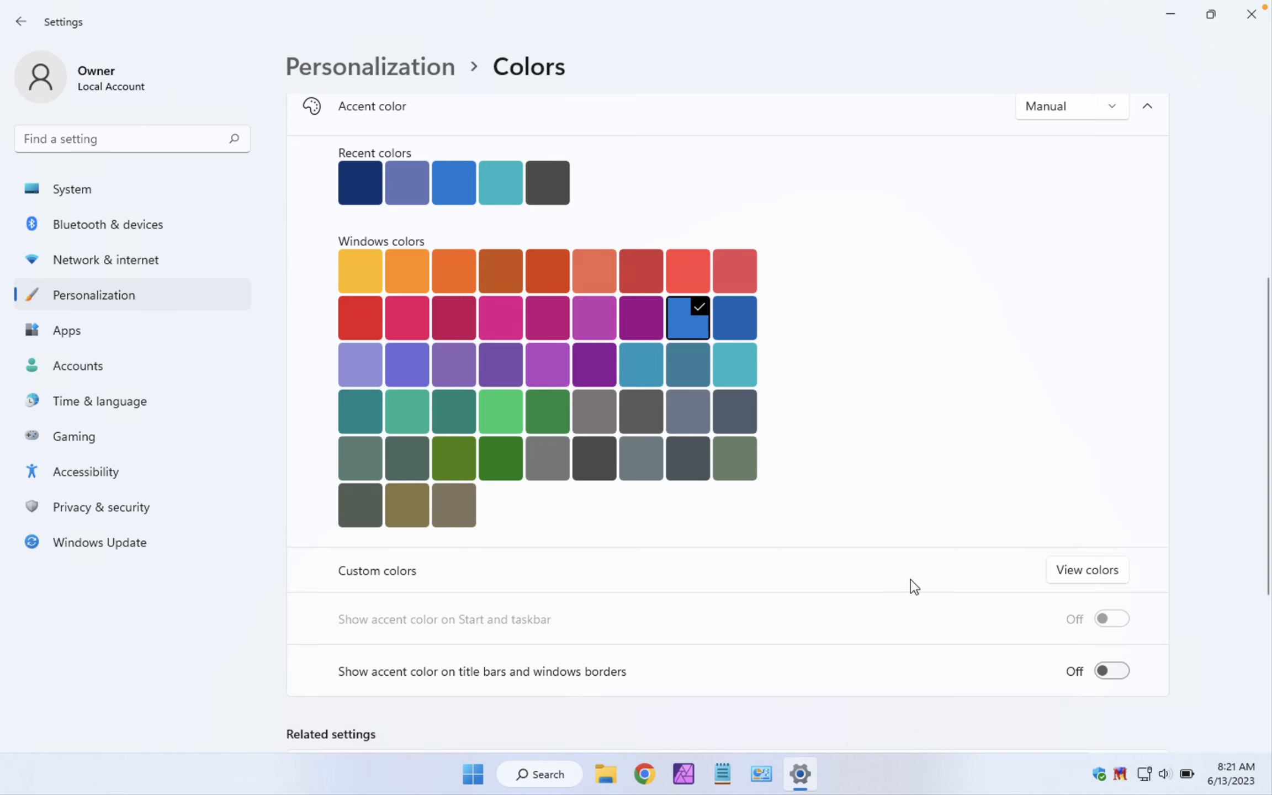
click(1080, 575)
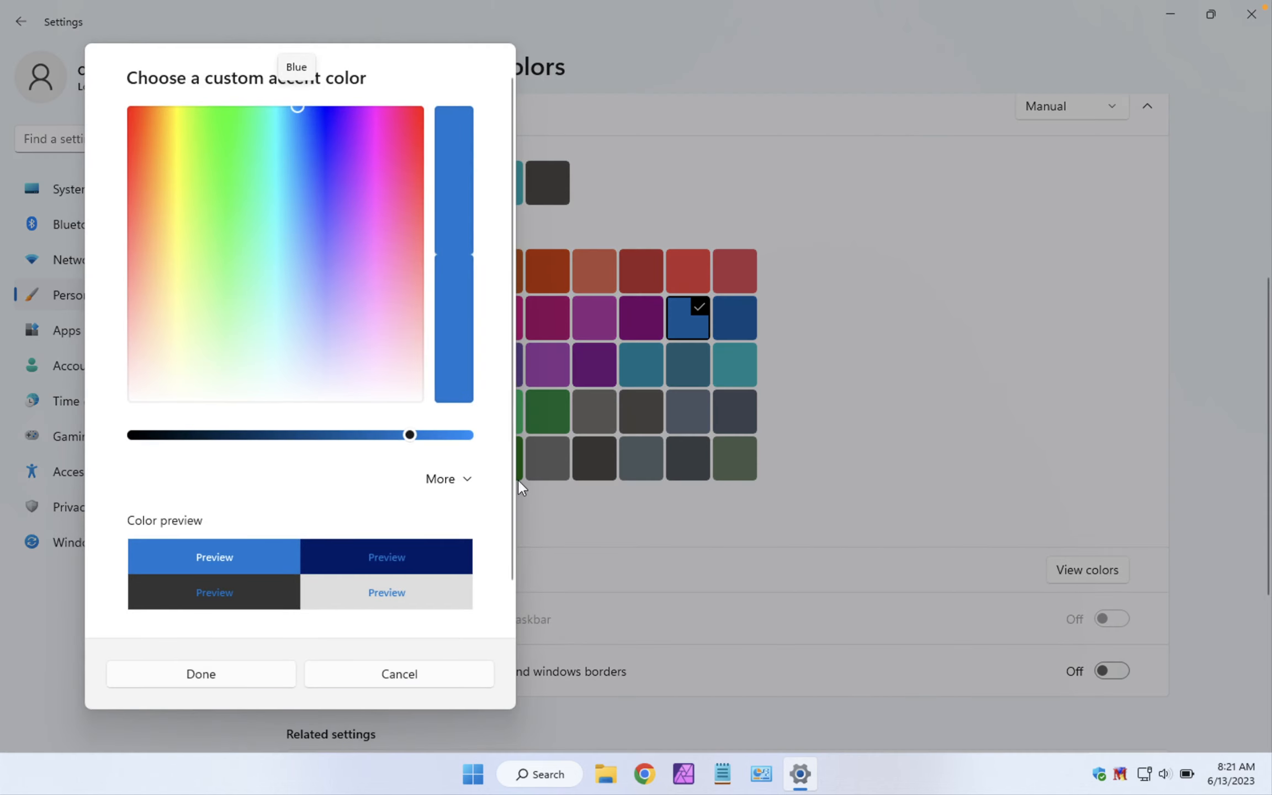
mouse_move(309, 156)
mouse_down()
mouse_move(241, 162)
mouse_move(193, 184)
mouse_move(337, 191)
mouse_move(338, 250)
mouse_move(198, 265)
mouse_move(234, 300)
mouse_move(316, 306)
mouse_move(378, 197)
mouse_move(372, 171)
mouse_up()
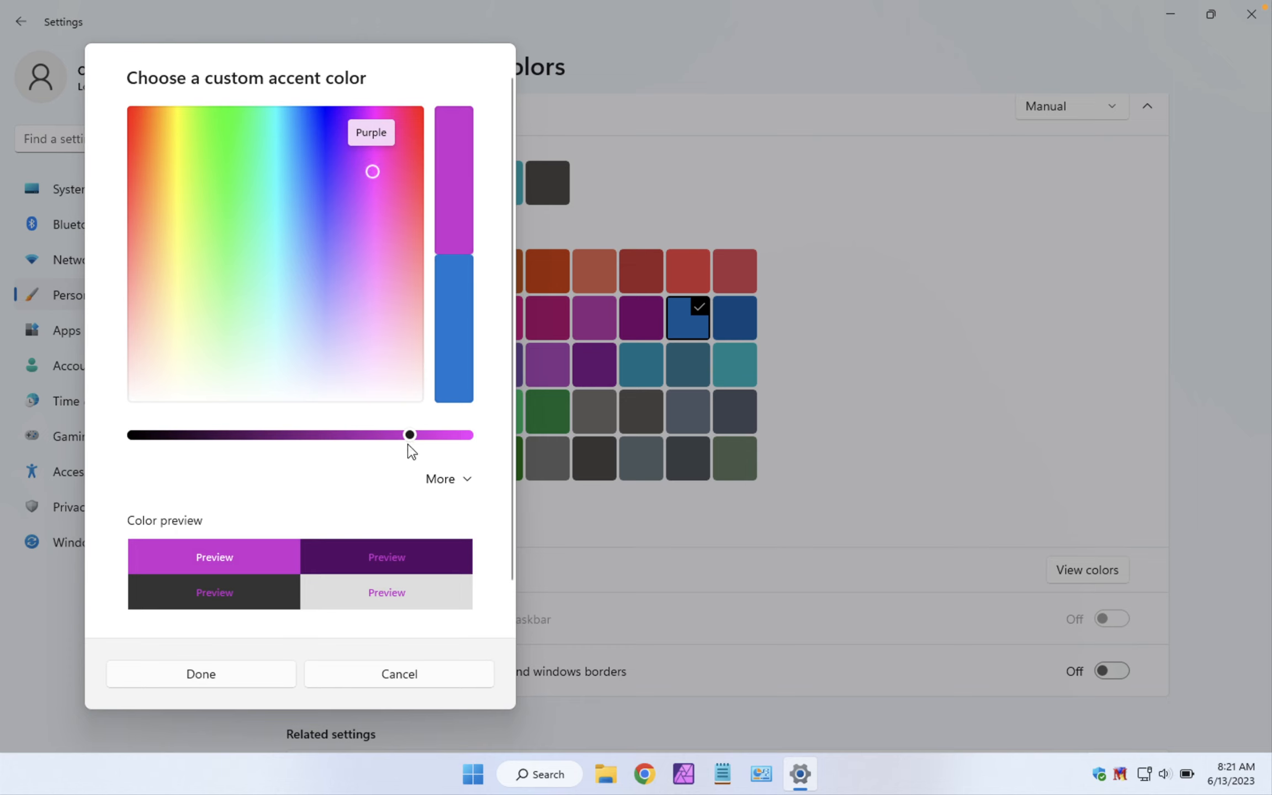
mouse_move(410, 436)
mouse_down()
mouse_move(250, 443)
mouse_move(407, 444)
mouse_move(297, 436)
mouse_move(397, 436)
mouse_up()
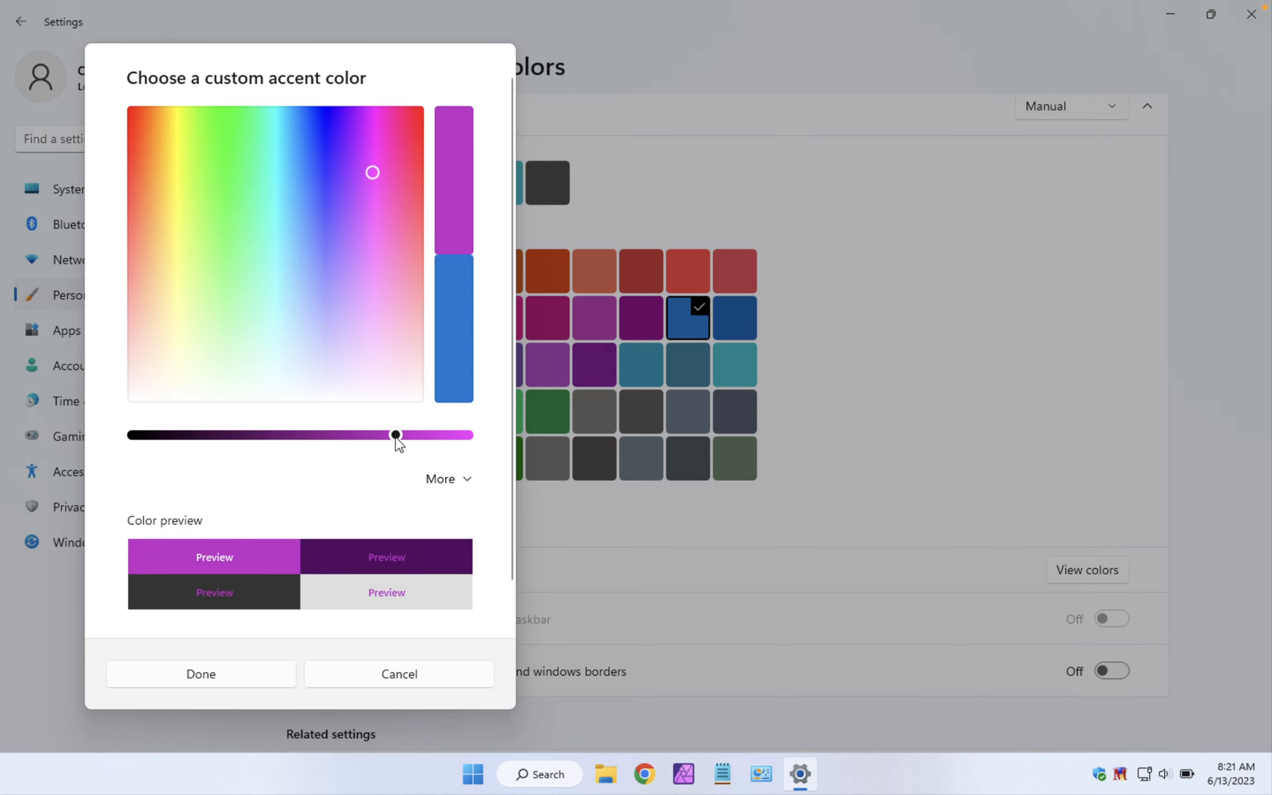
drag(395, 435, 239, 435)
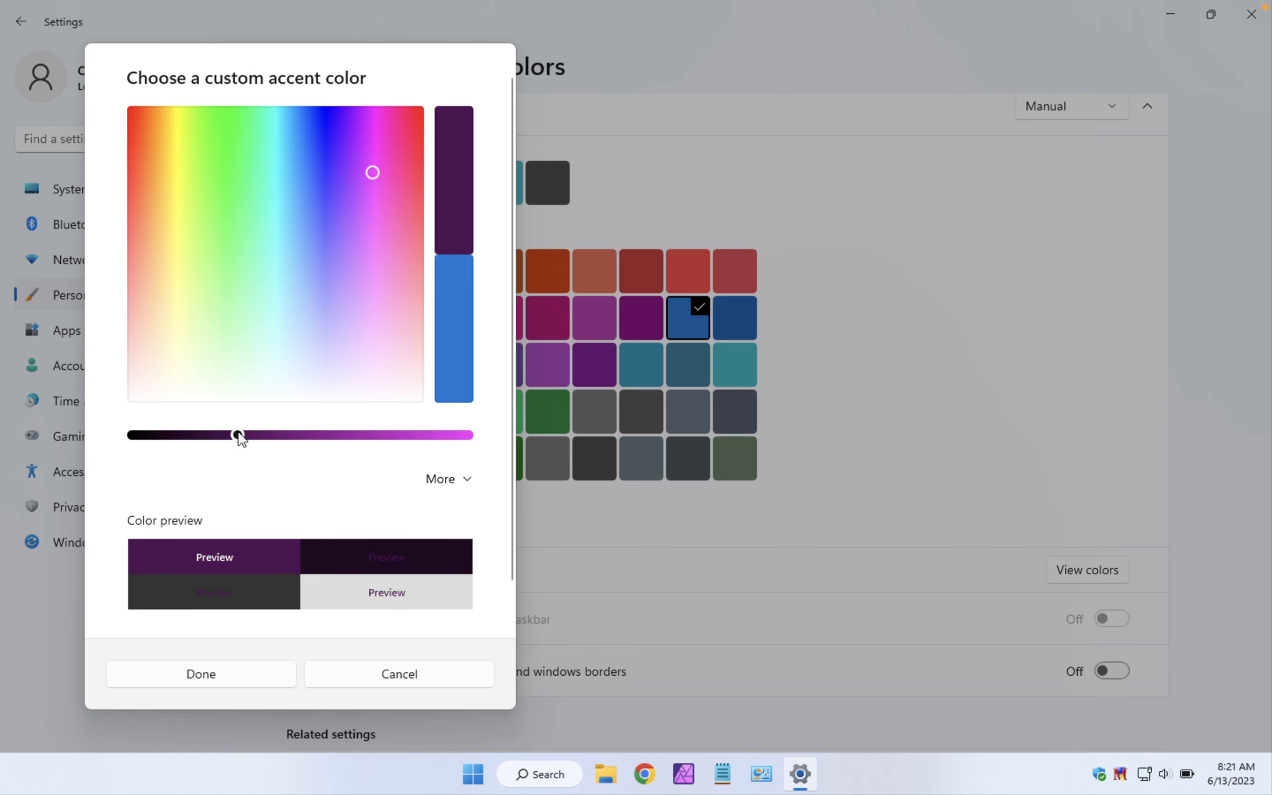
drag(239, 436, 410, 436)
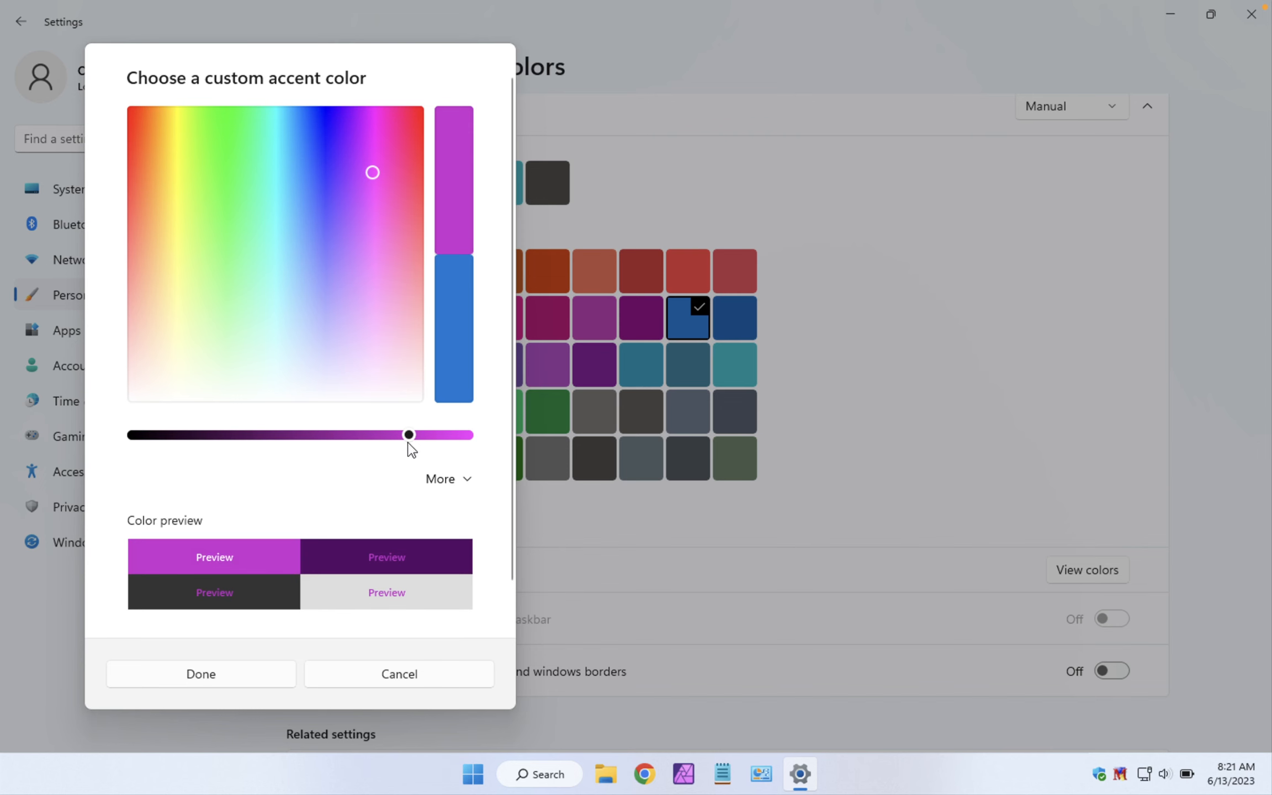
click(400, 682)
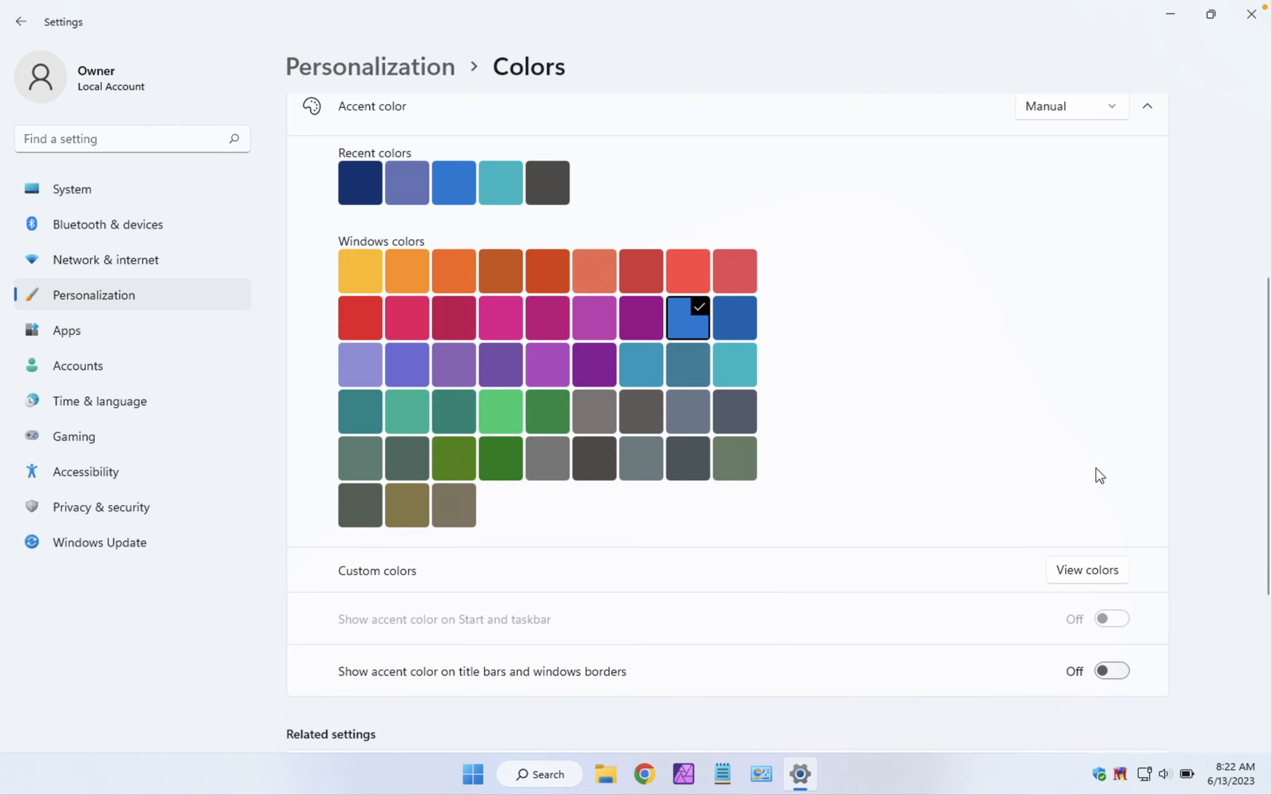
Step: Set the color mode to Dark and turn on showing the accent color on Start and taskbar
scroll(1099, 474, up, 5)
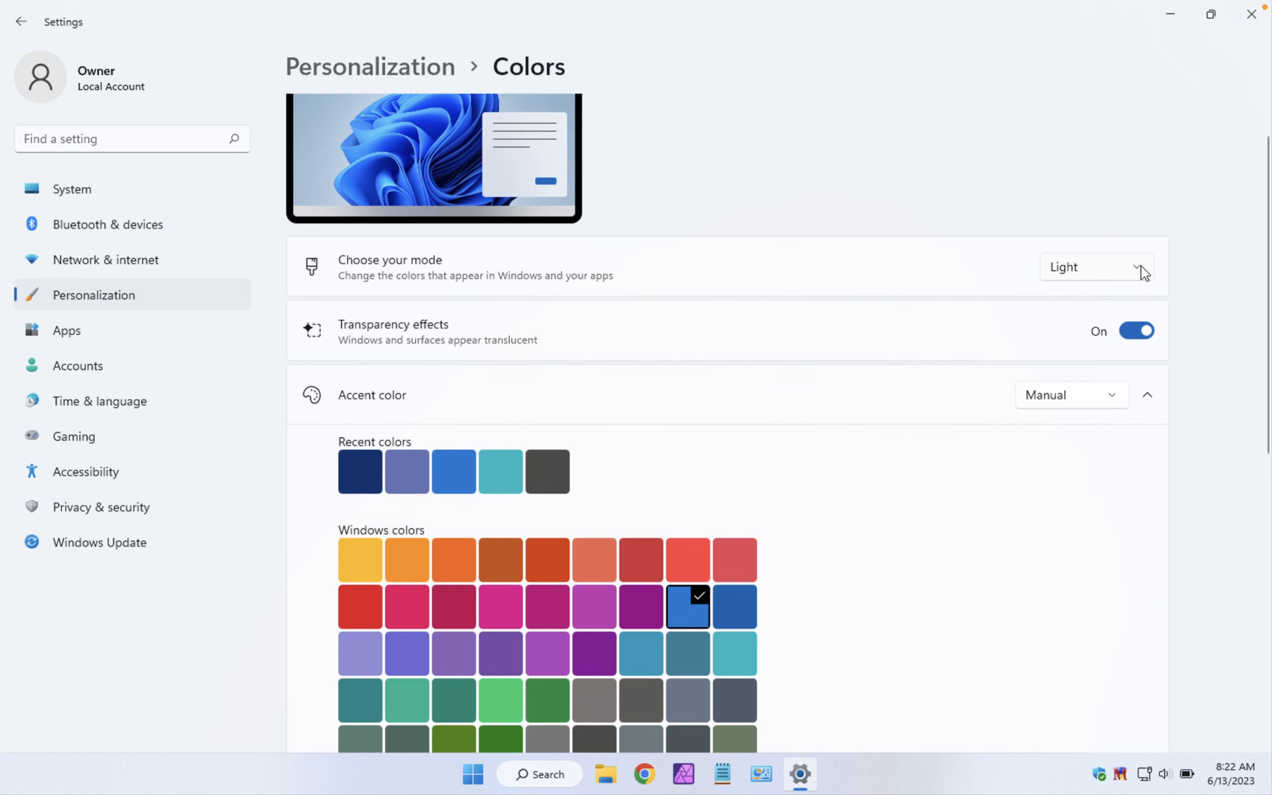
click(1144, 271)
click(1100, 306)
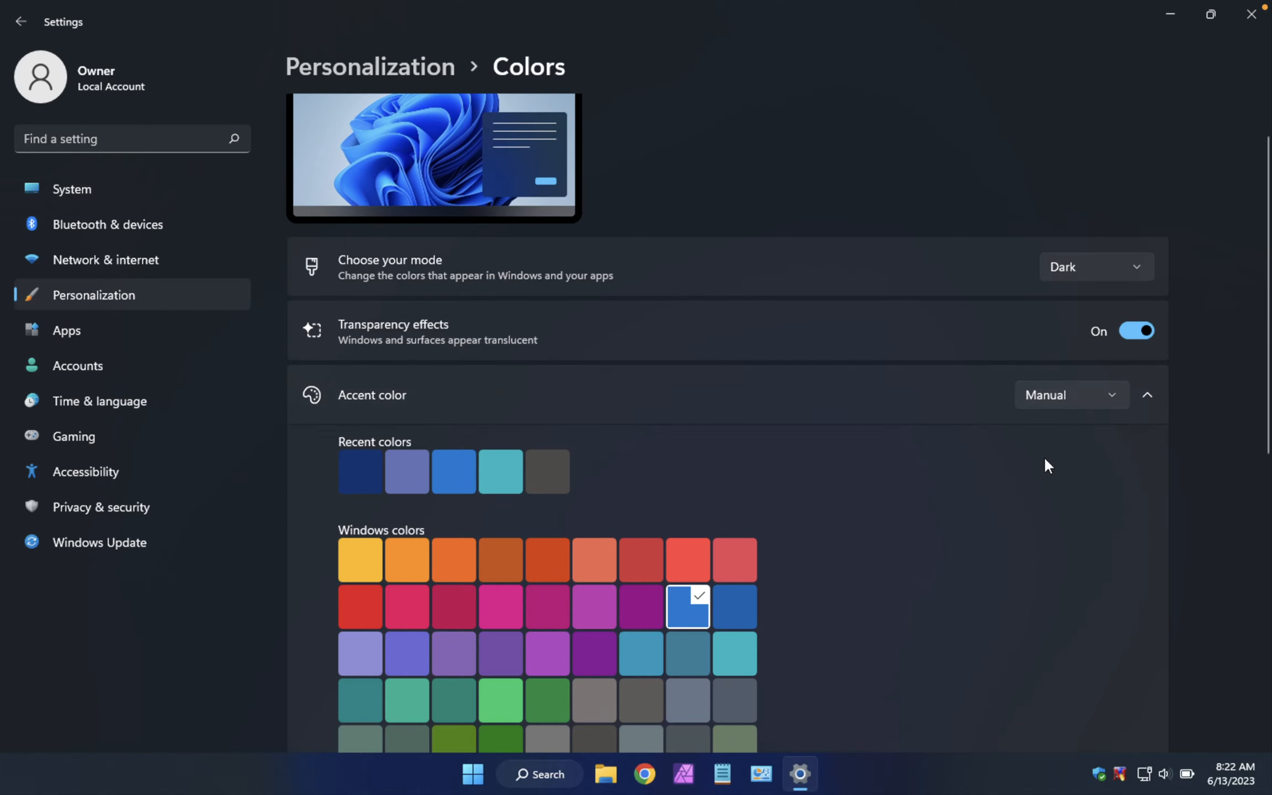
scroll(1044, 459, down, 5)
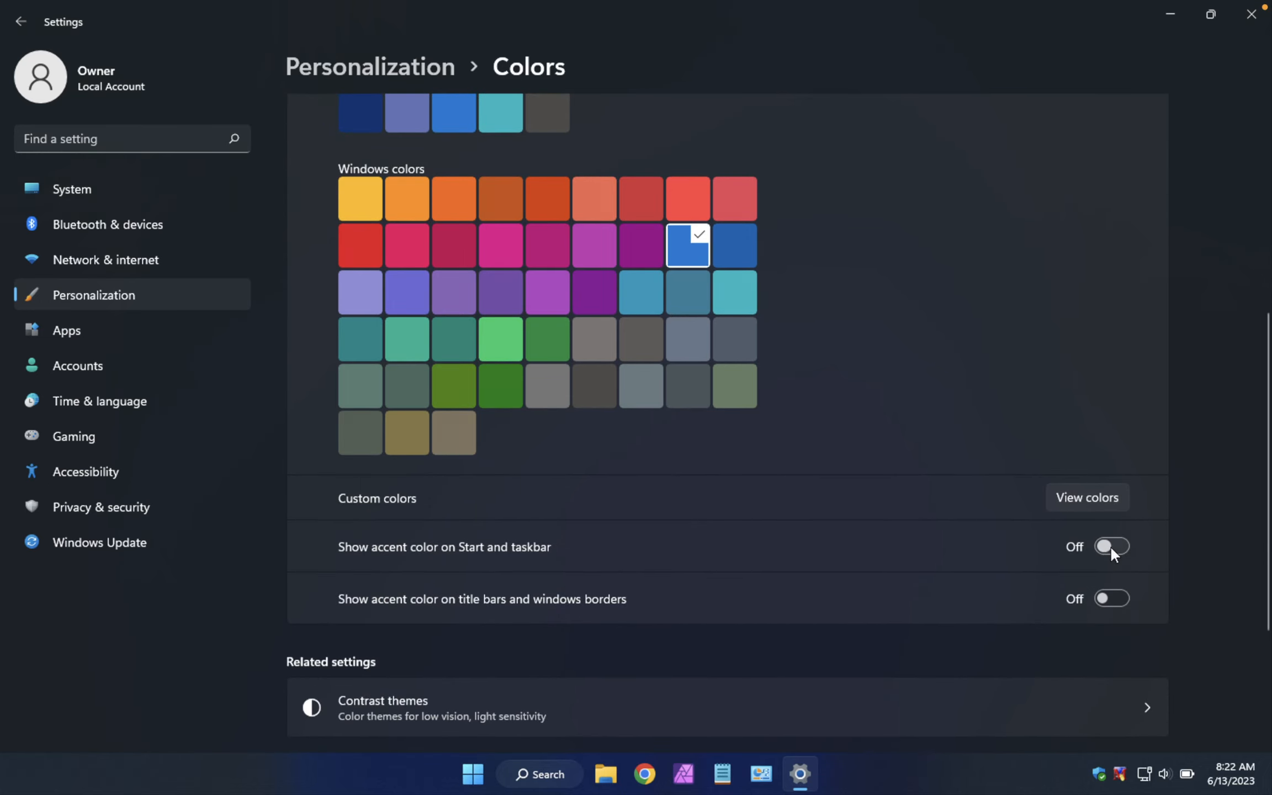
click(1110, 545)
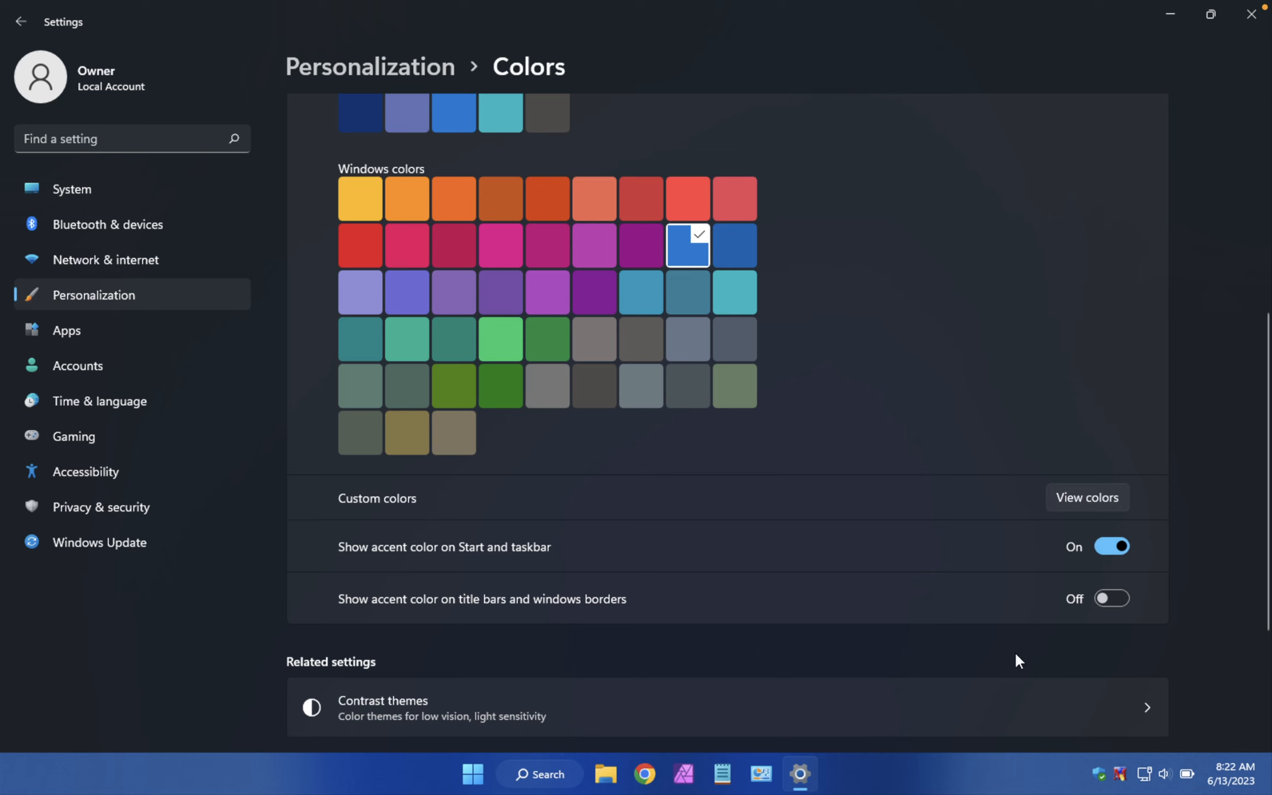
Step: Turn off the accent color on Start and taskbar and set the color mode to Light
click(1112, 545)
scroll(1134, 375, up, 6)
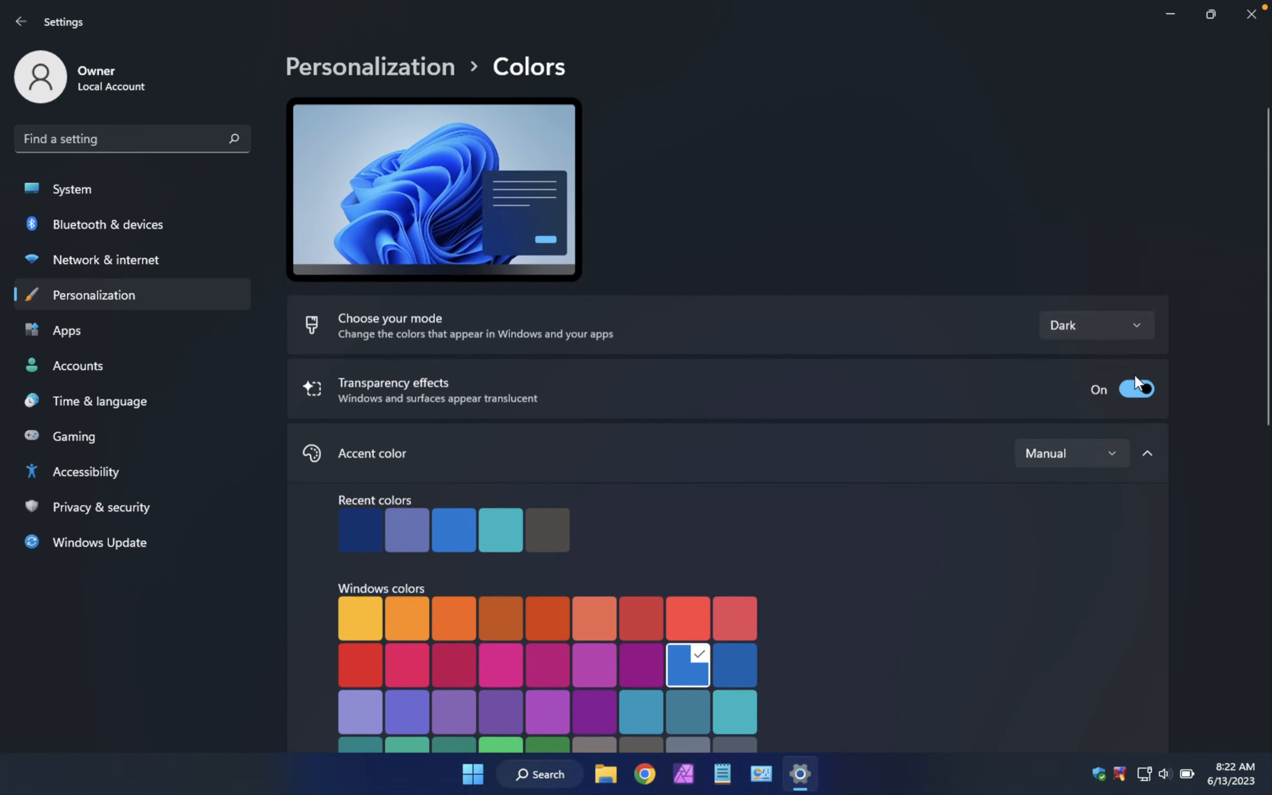
click(1119, 328)
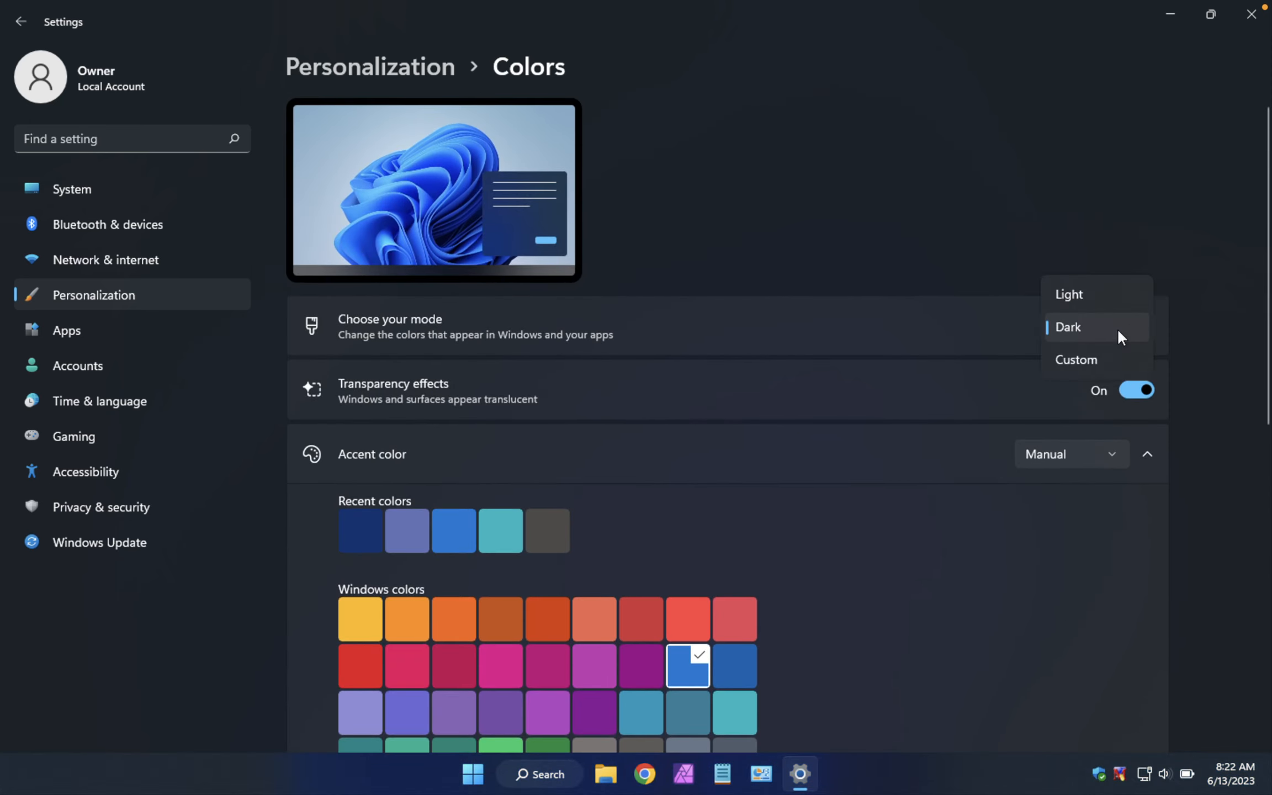
click(1081, 295)
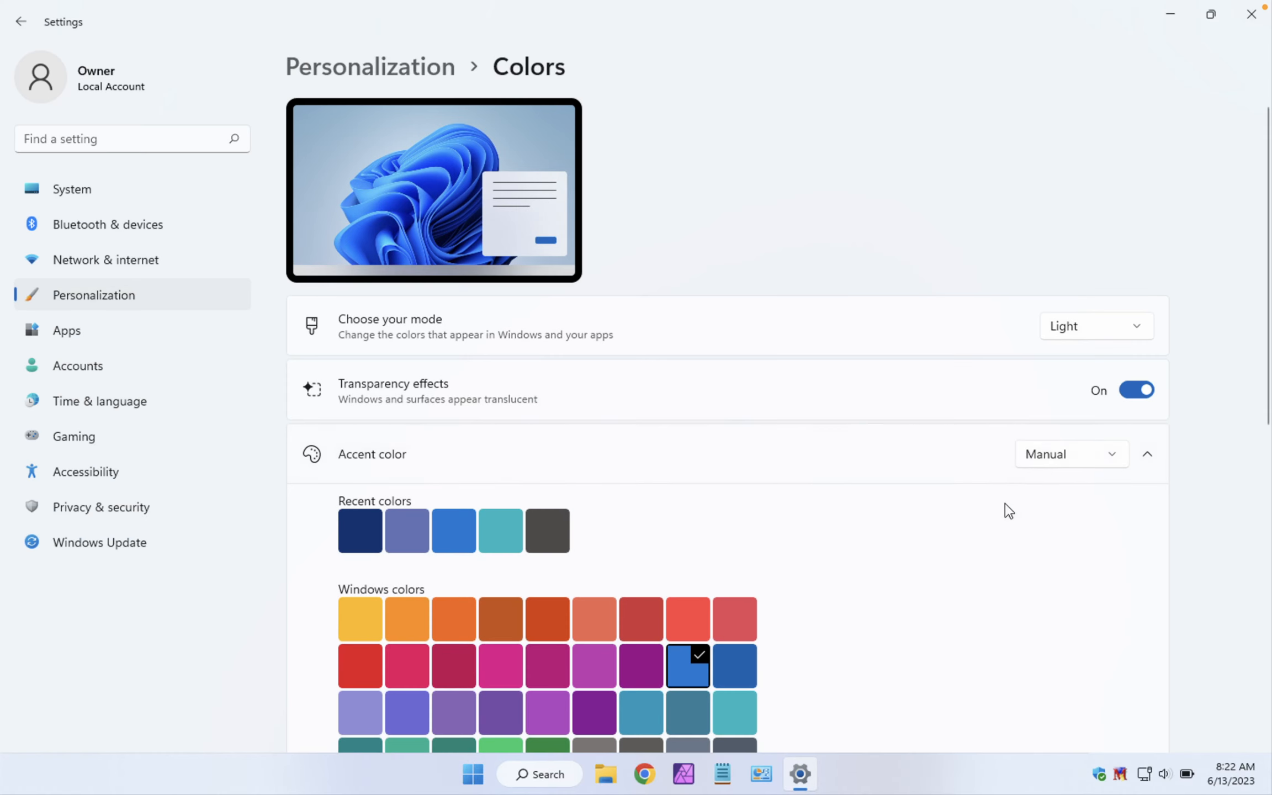
Step: Open the Contrast themes settings and apply the Aquatic contrast theme
scroll(1008, 511, down, 10)
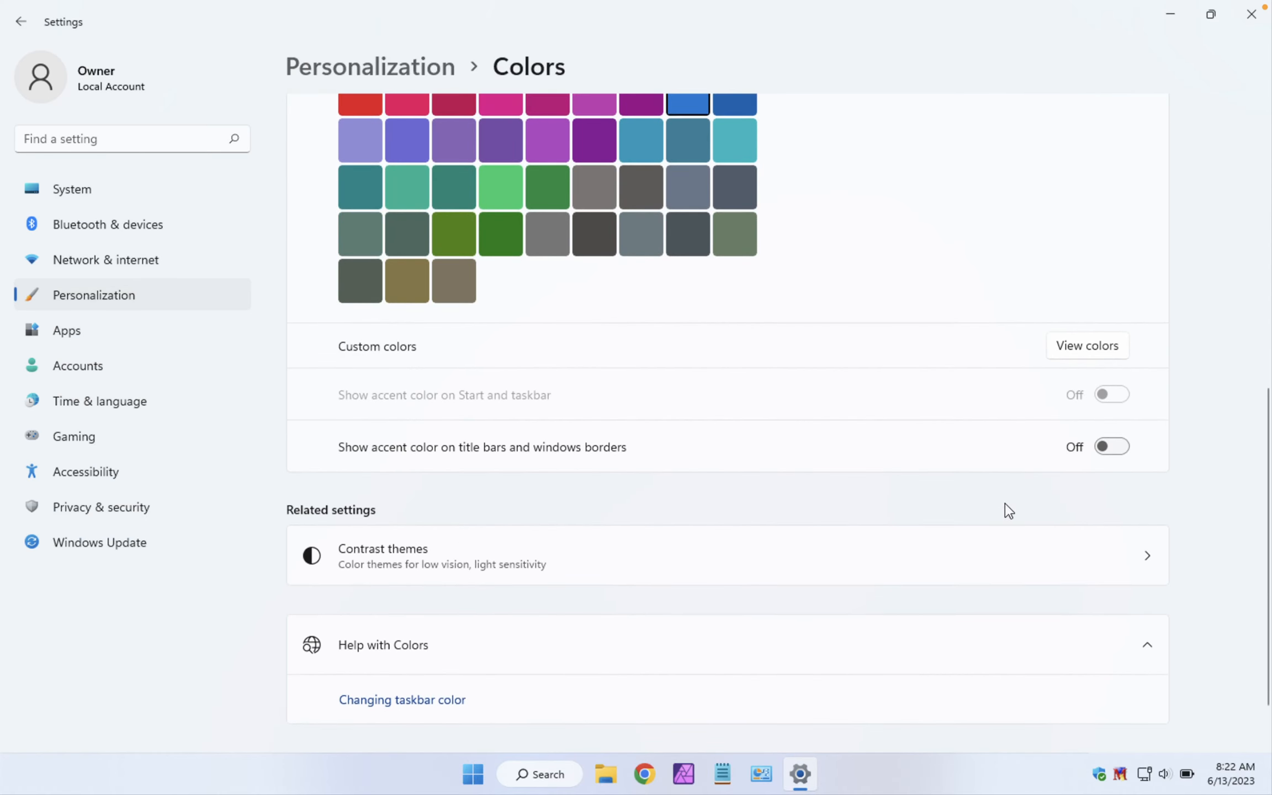
scroll(1008, 511, down, 2)
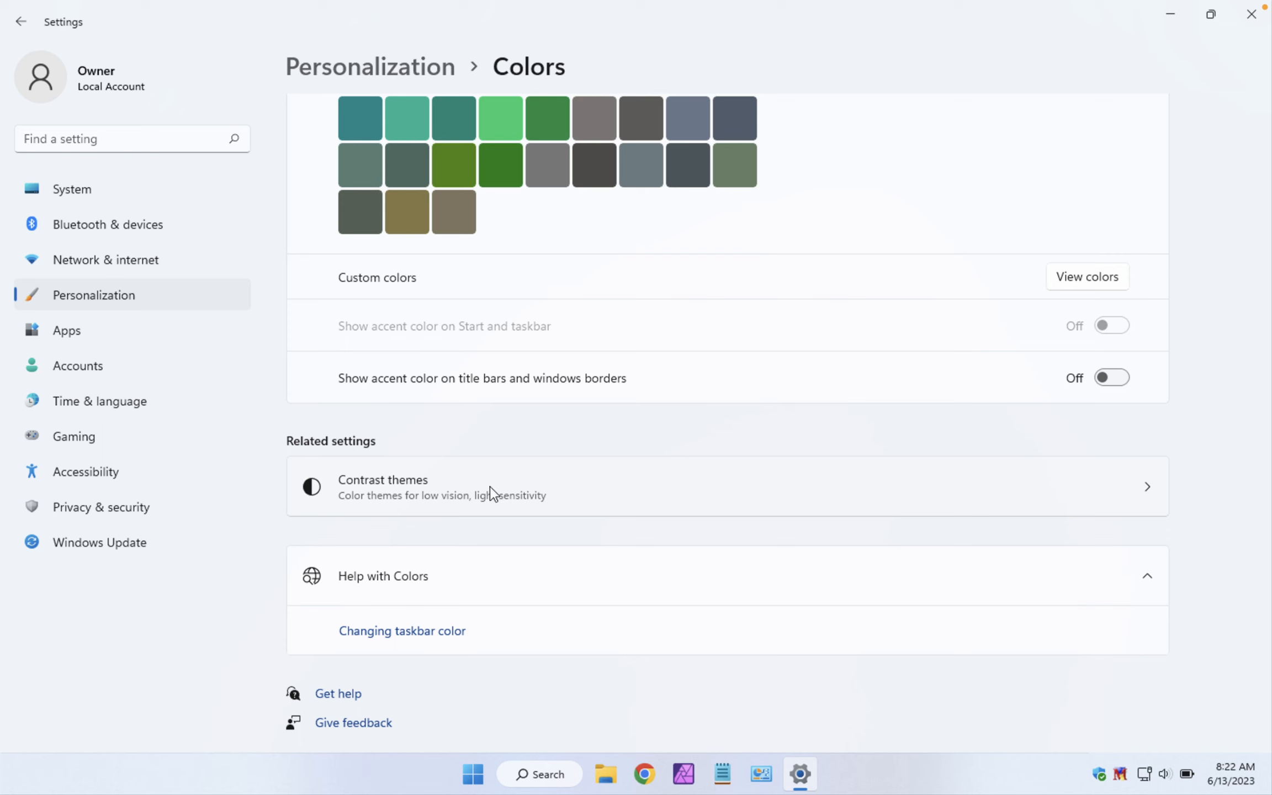
click(1031, 494)
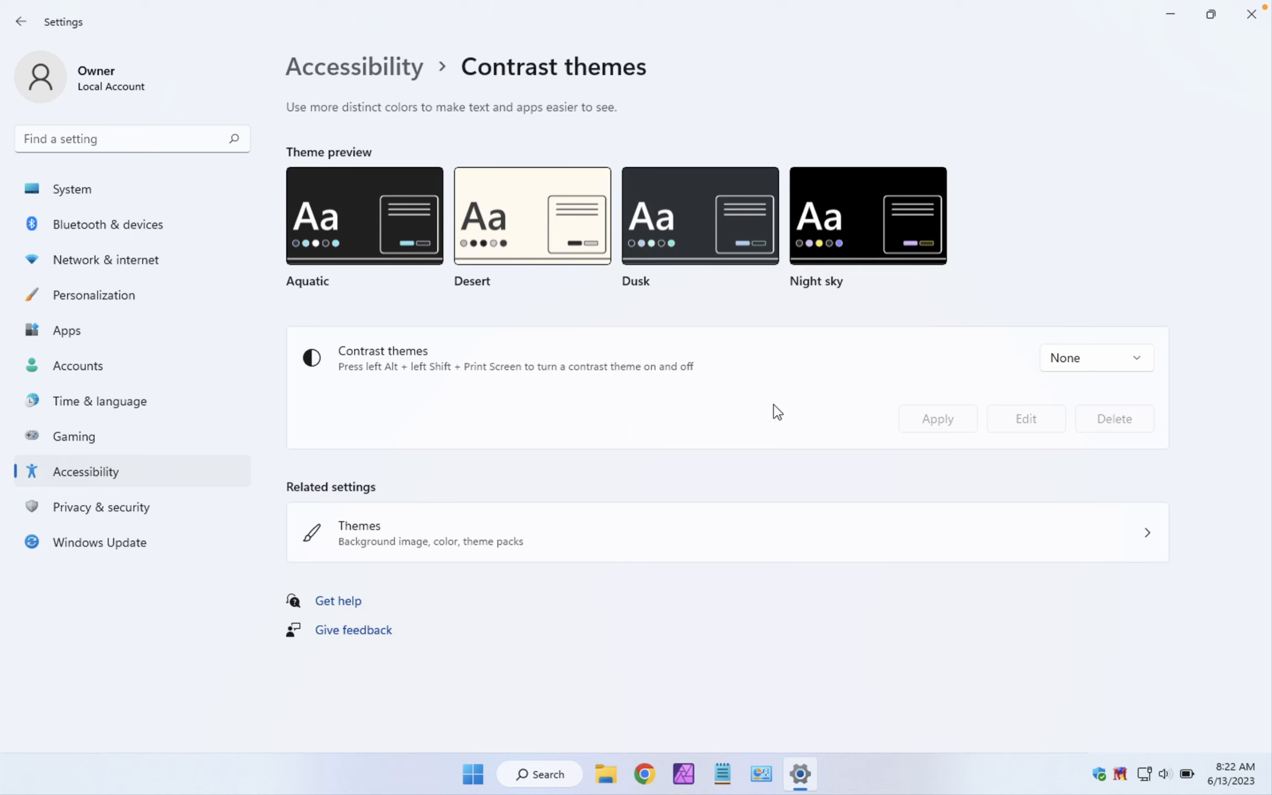
click(1131, 368)
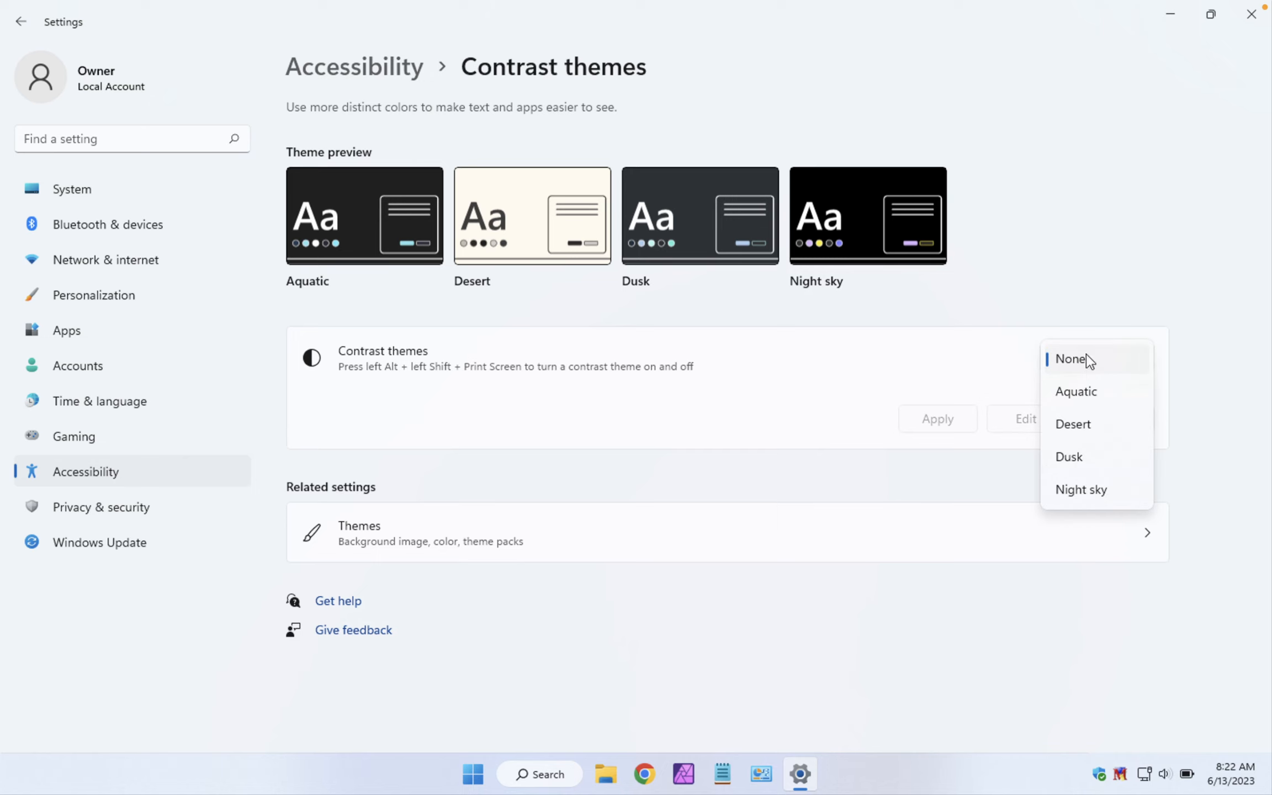
click(1084, 394)
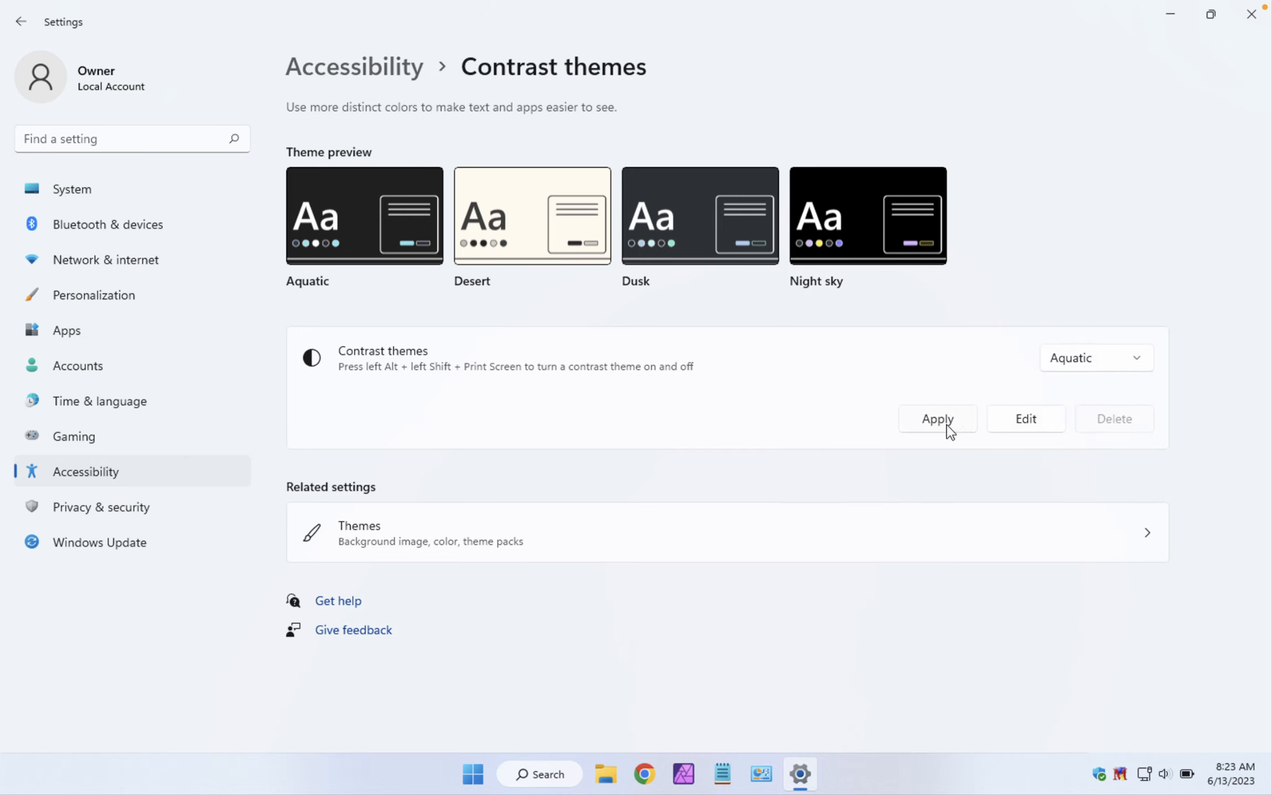
click(945, 426)
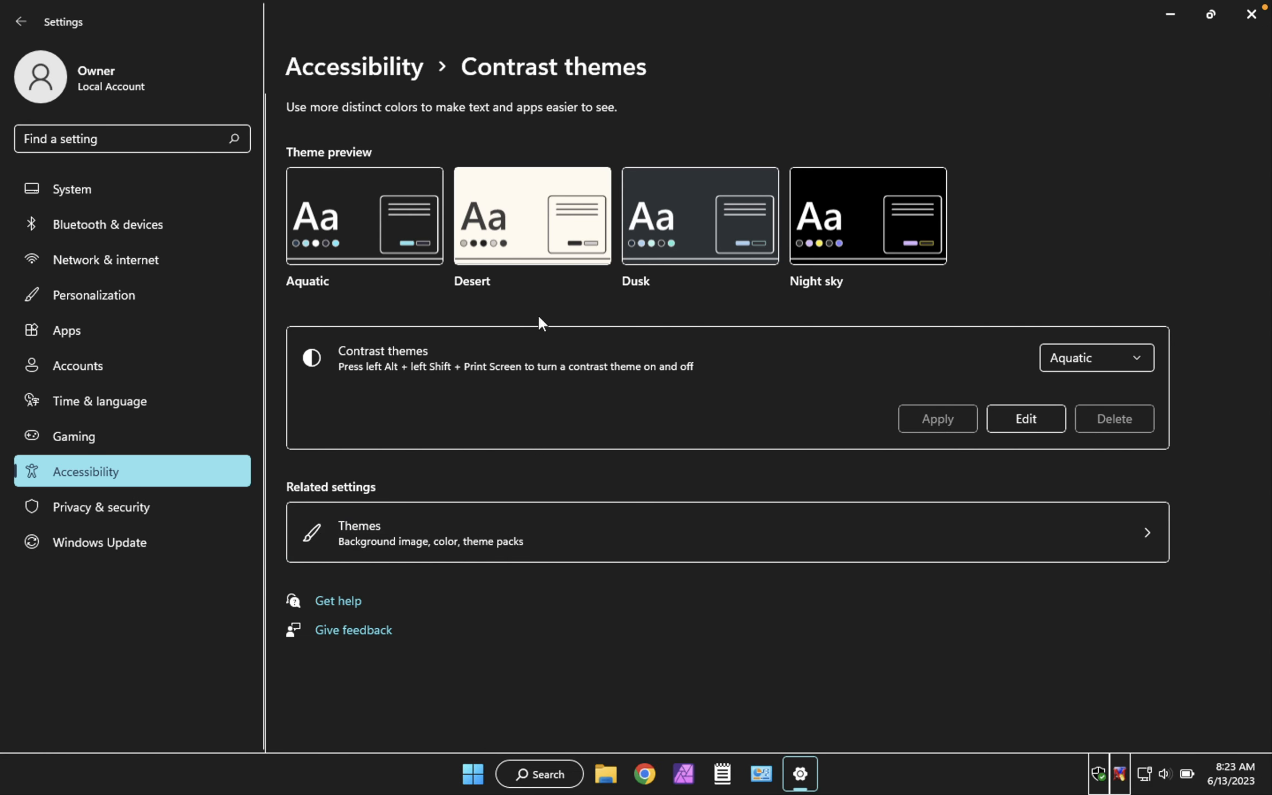
Step: Change the contrast theme to Desert and apply it
click(1130, 361)
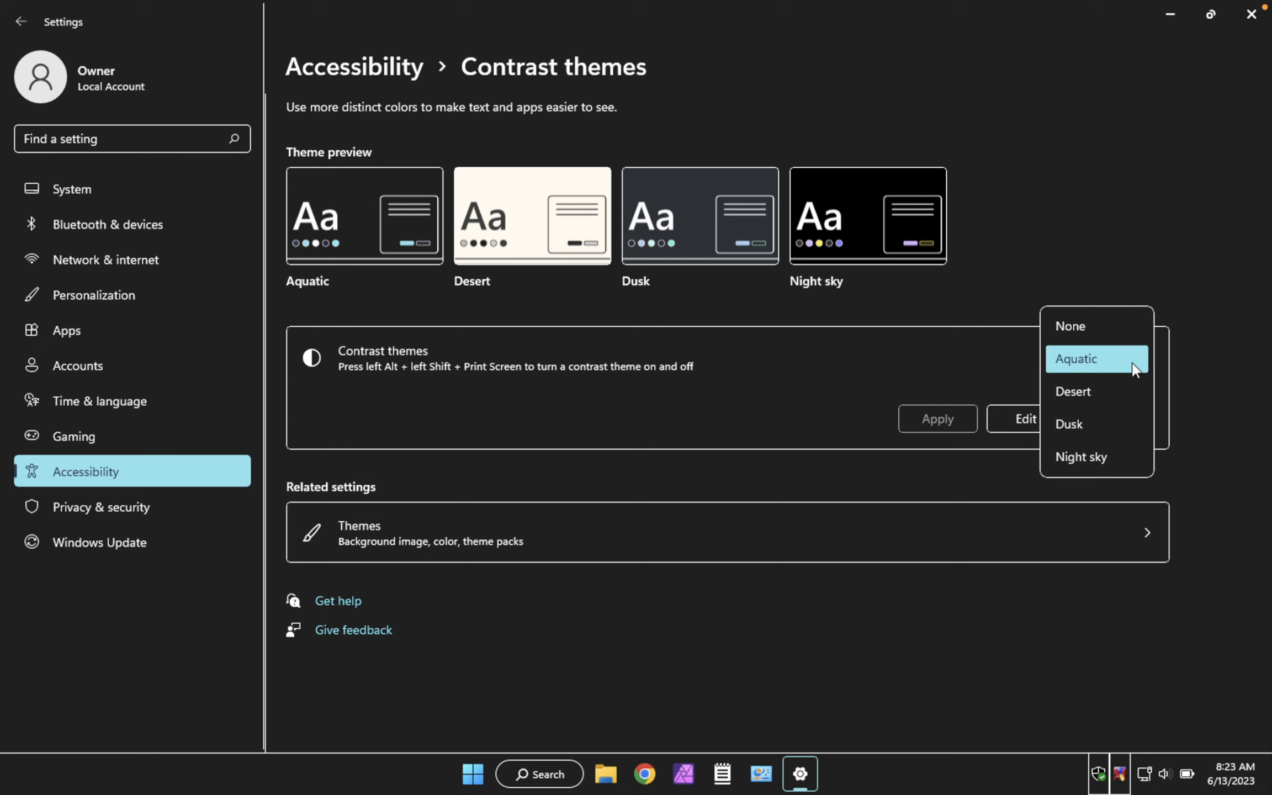
click(1096, 392)
click(937, 420)
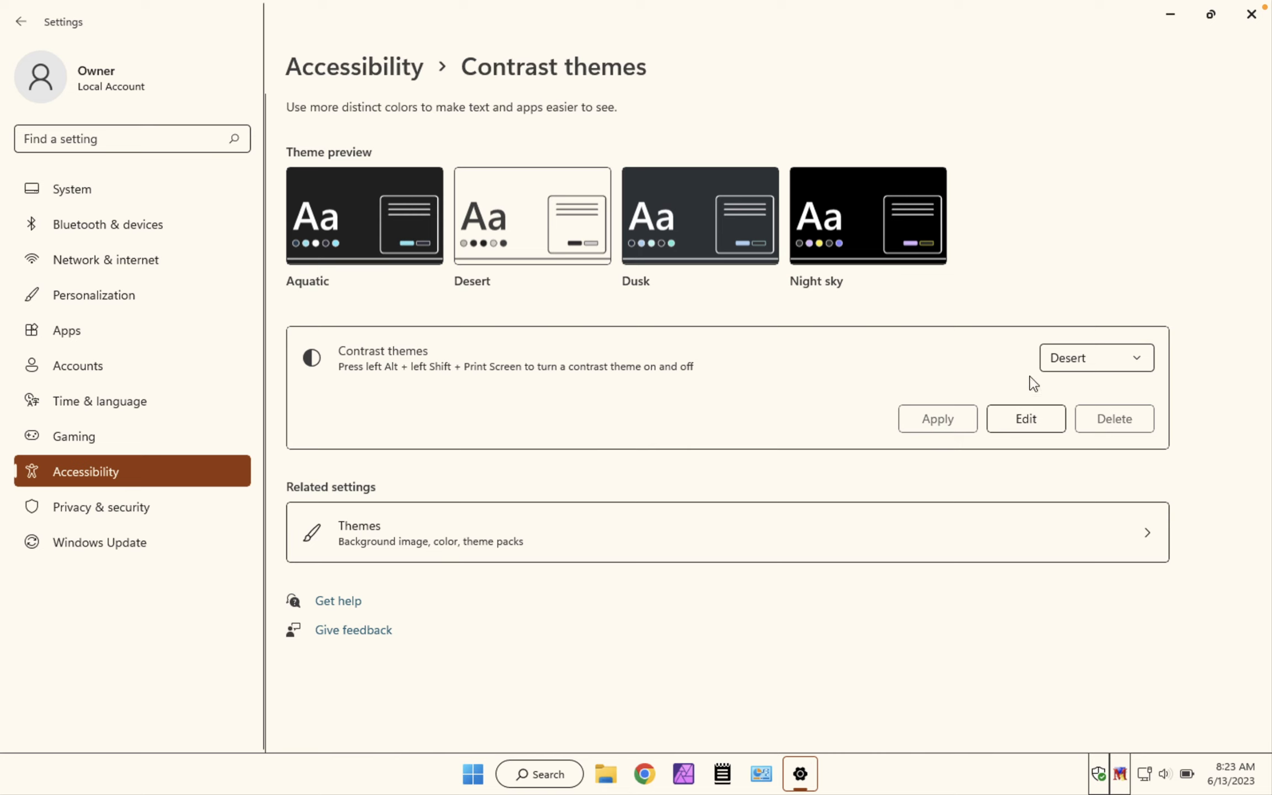
Step: Remove the contrast theme by applying None and open the related Themes settings
click(1113, 374)
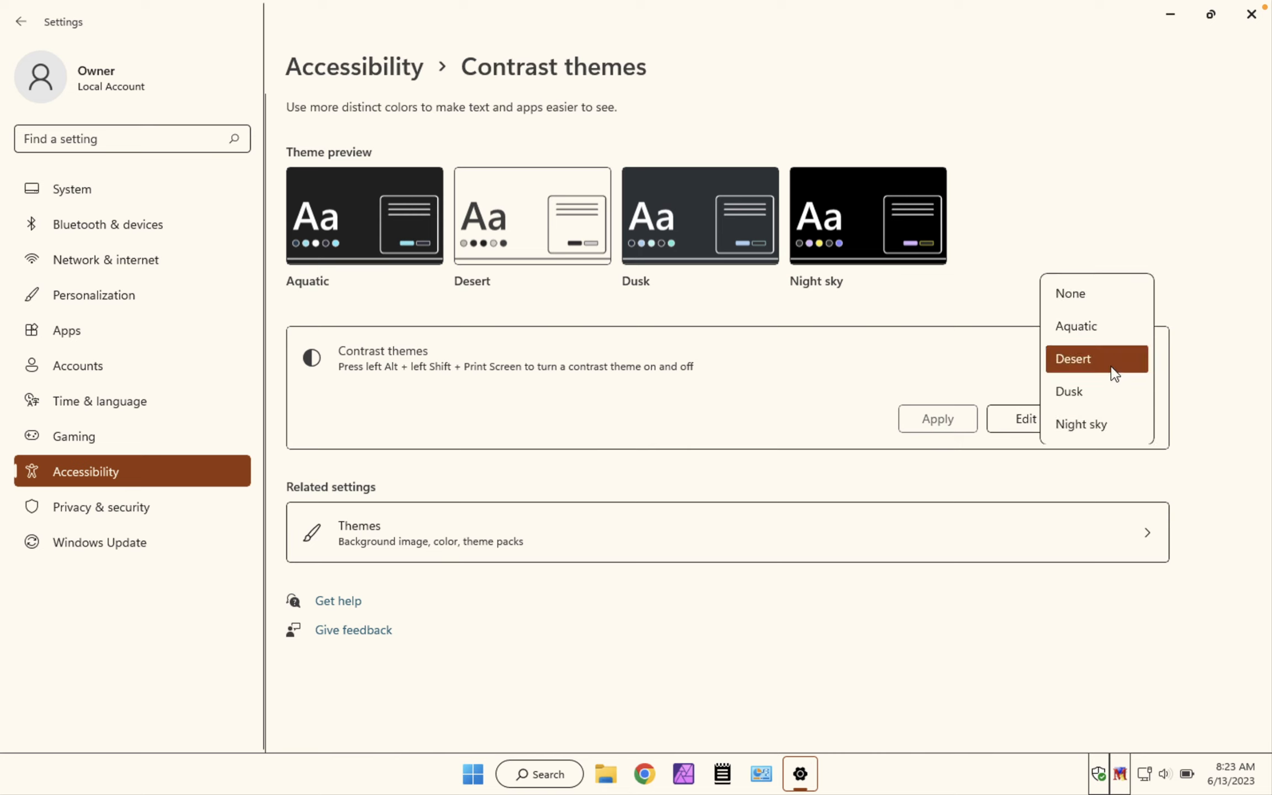
click(1086, 305)
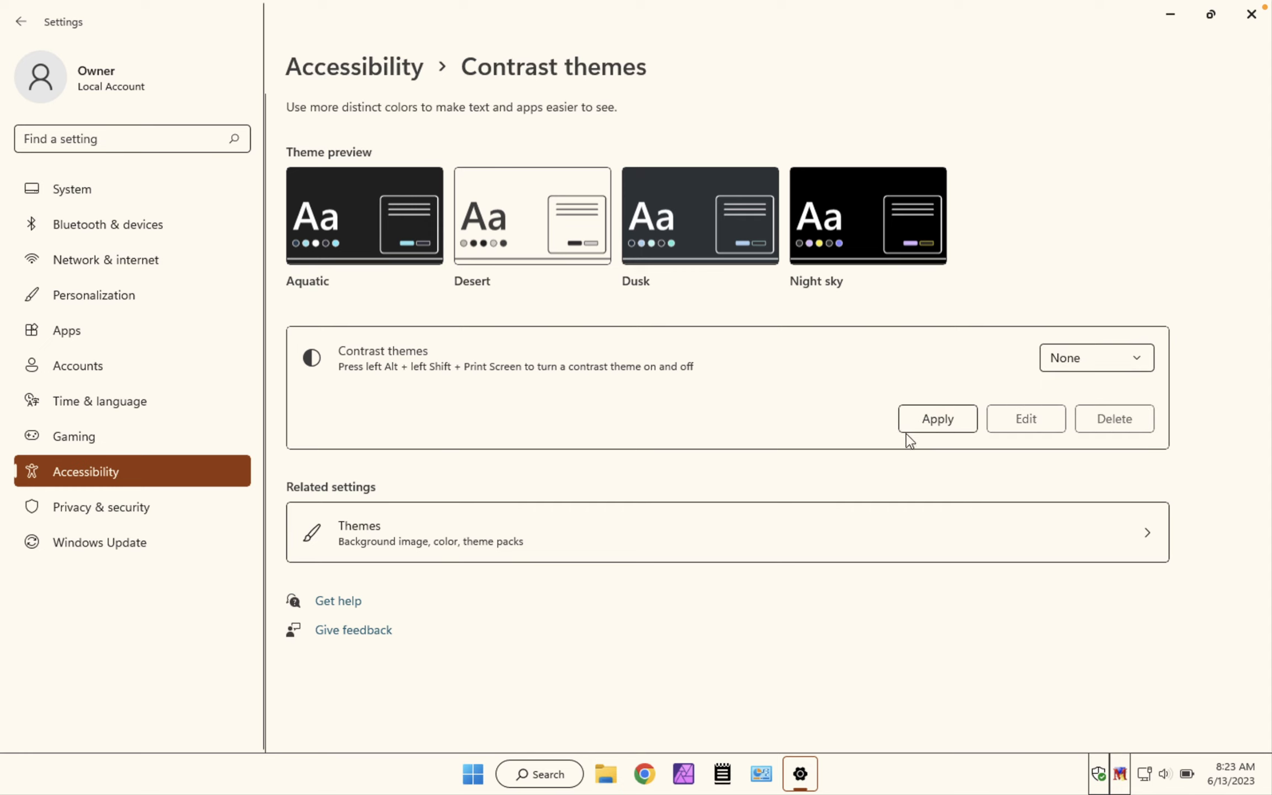
click(951, 421)
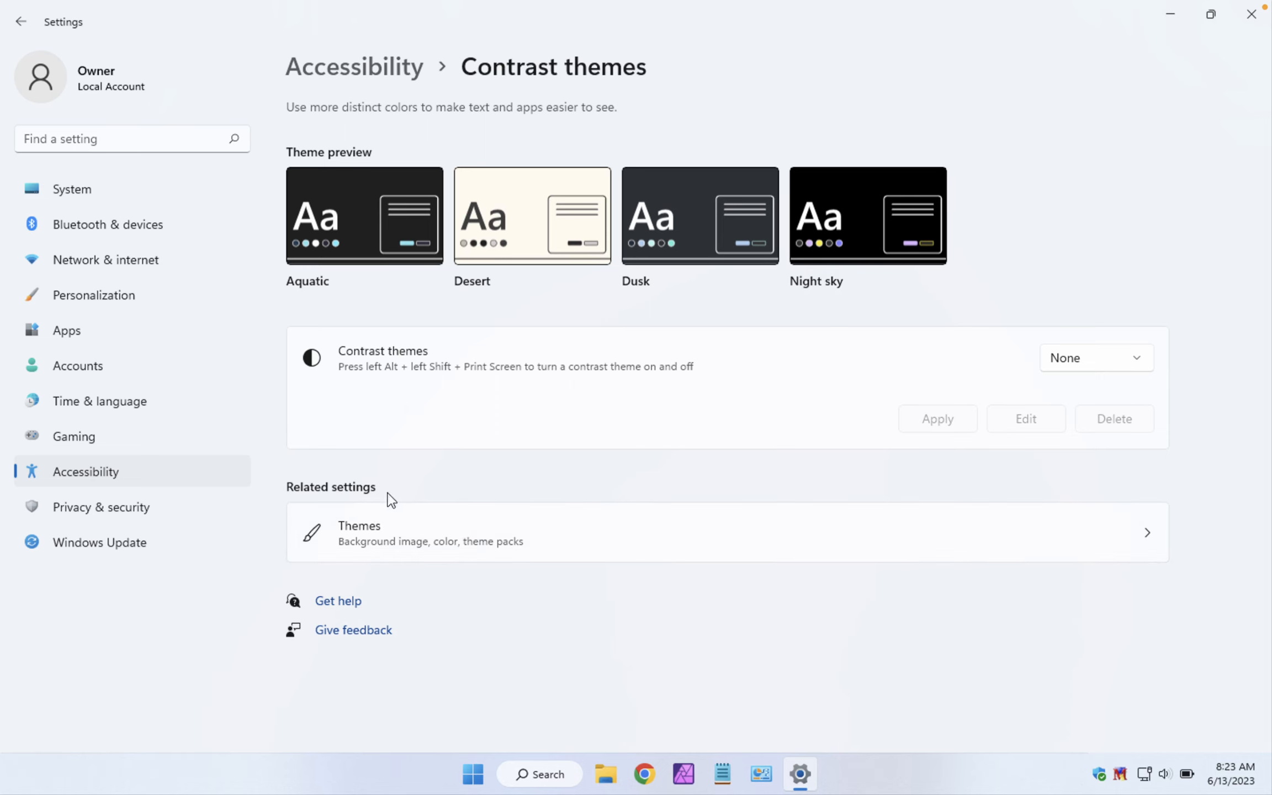
click(383, 533)
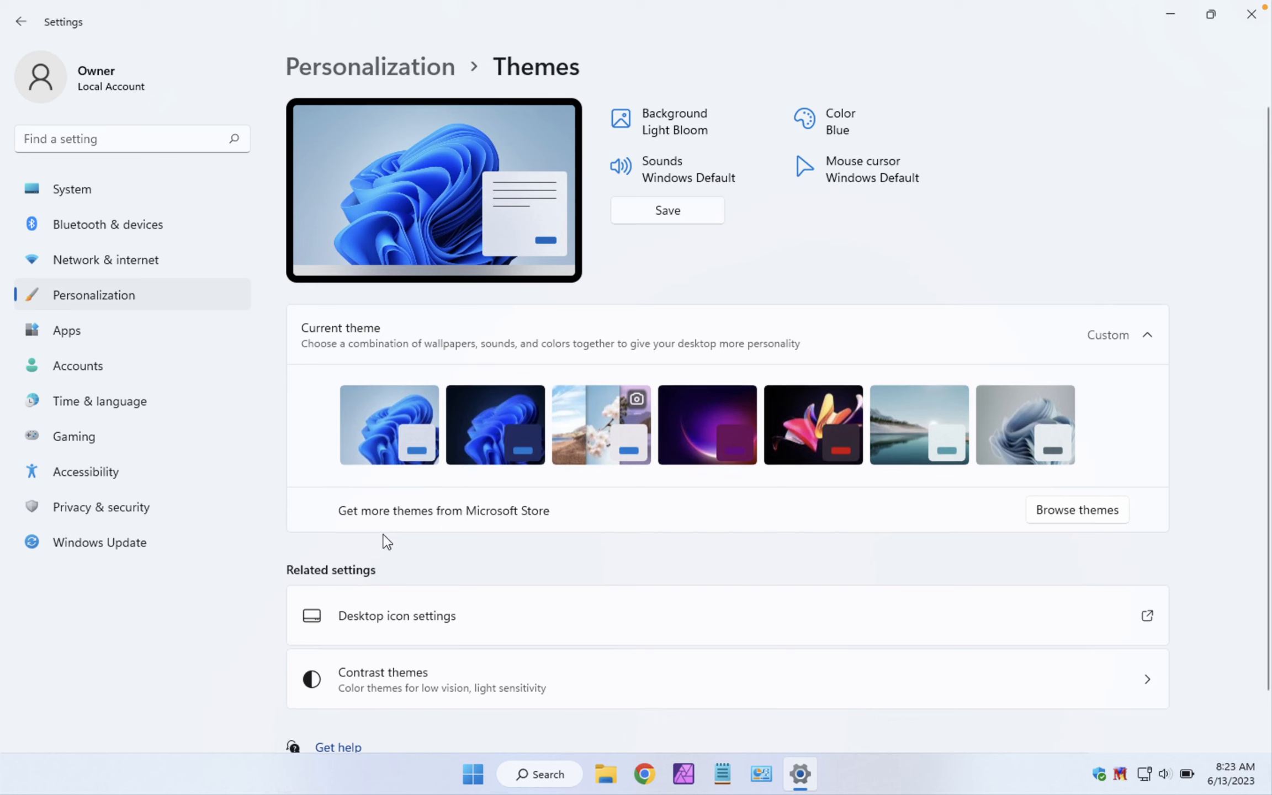